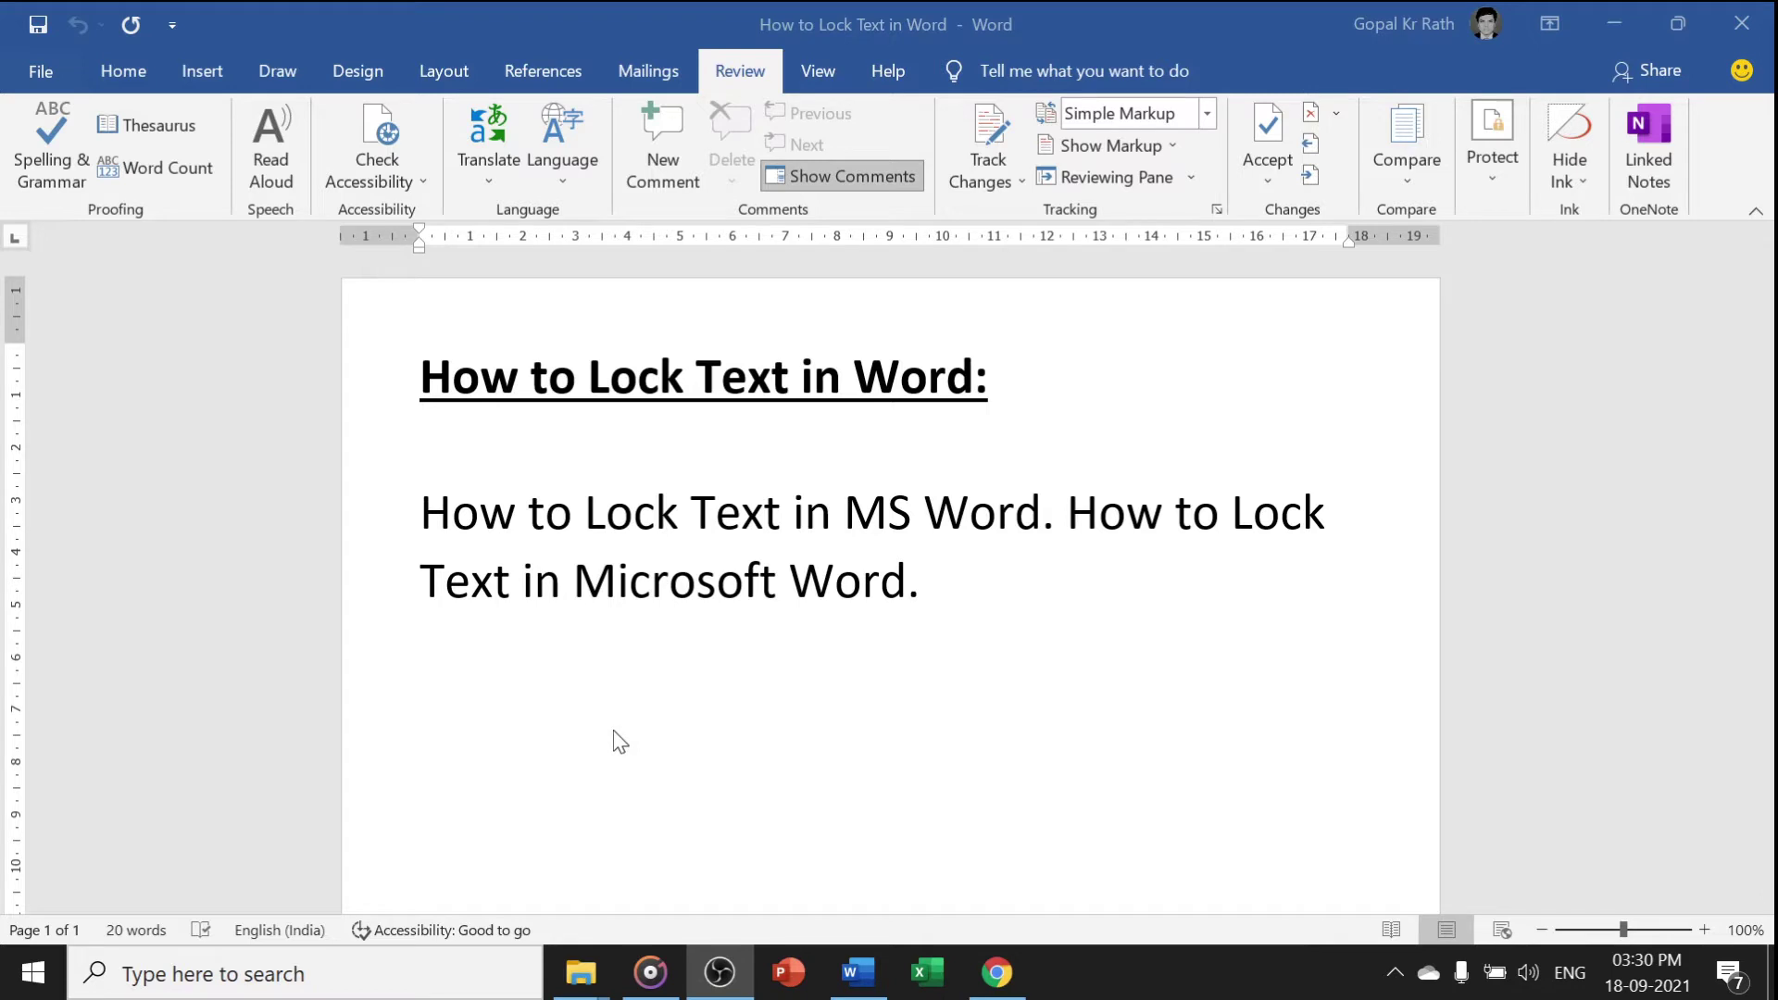
Select 'How to' in the heading and 'How to' in the body paragraph at the same time
{"action": "left_click", "coordinate": [615, 728]}
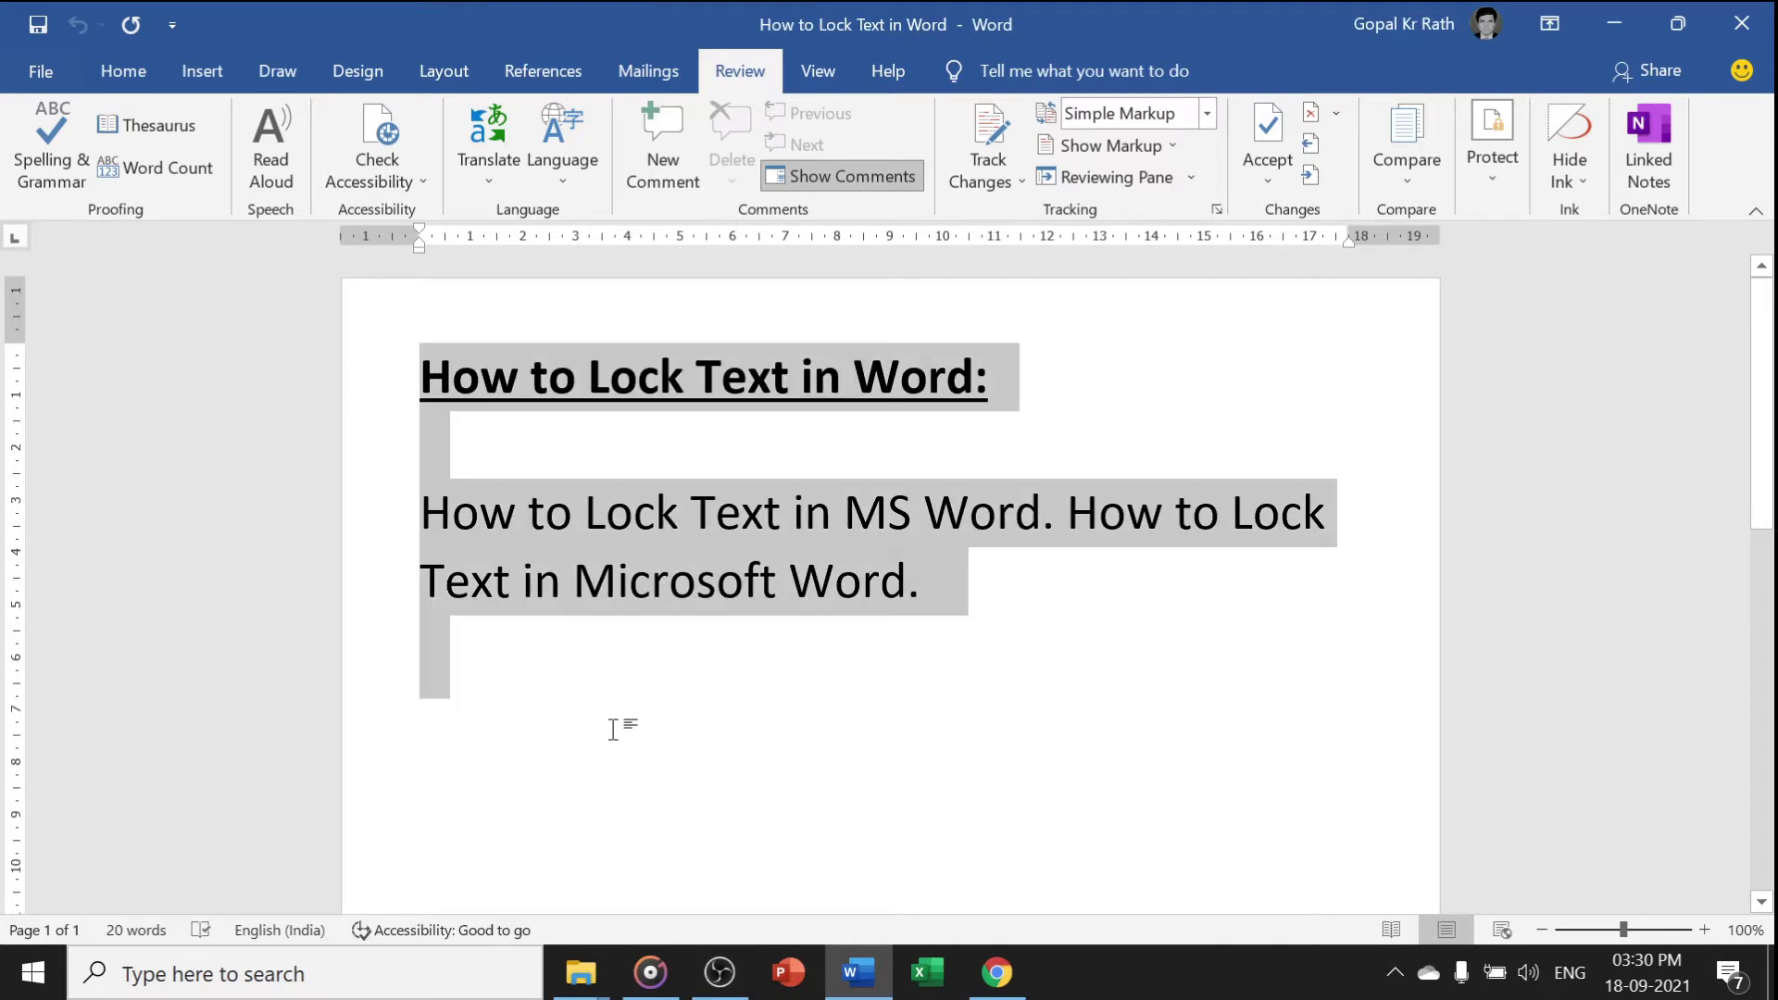
{"action": "key", "text": "ctrl+a"}
{"action": "left_click", "coordinate": [492, 579]}
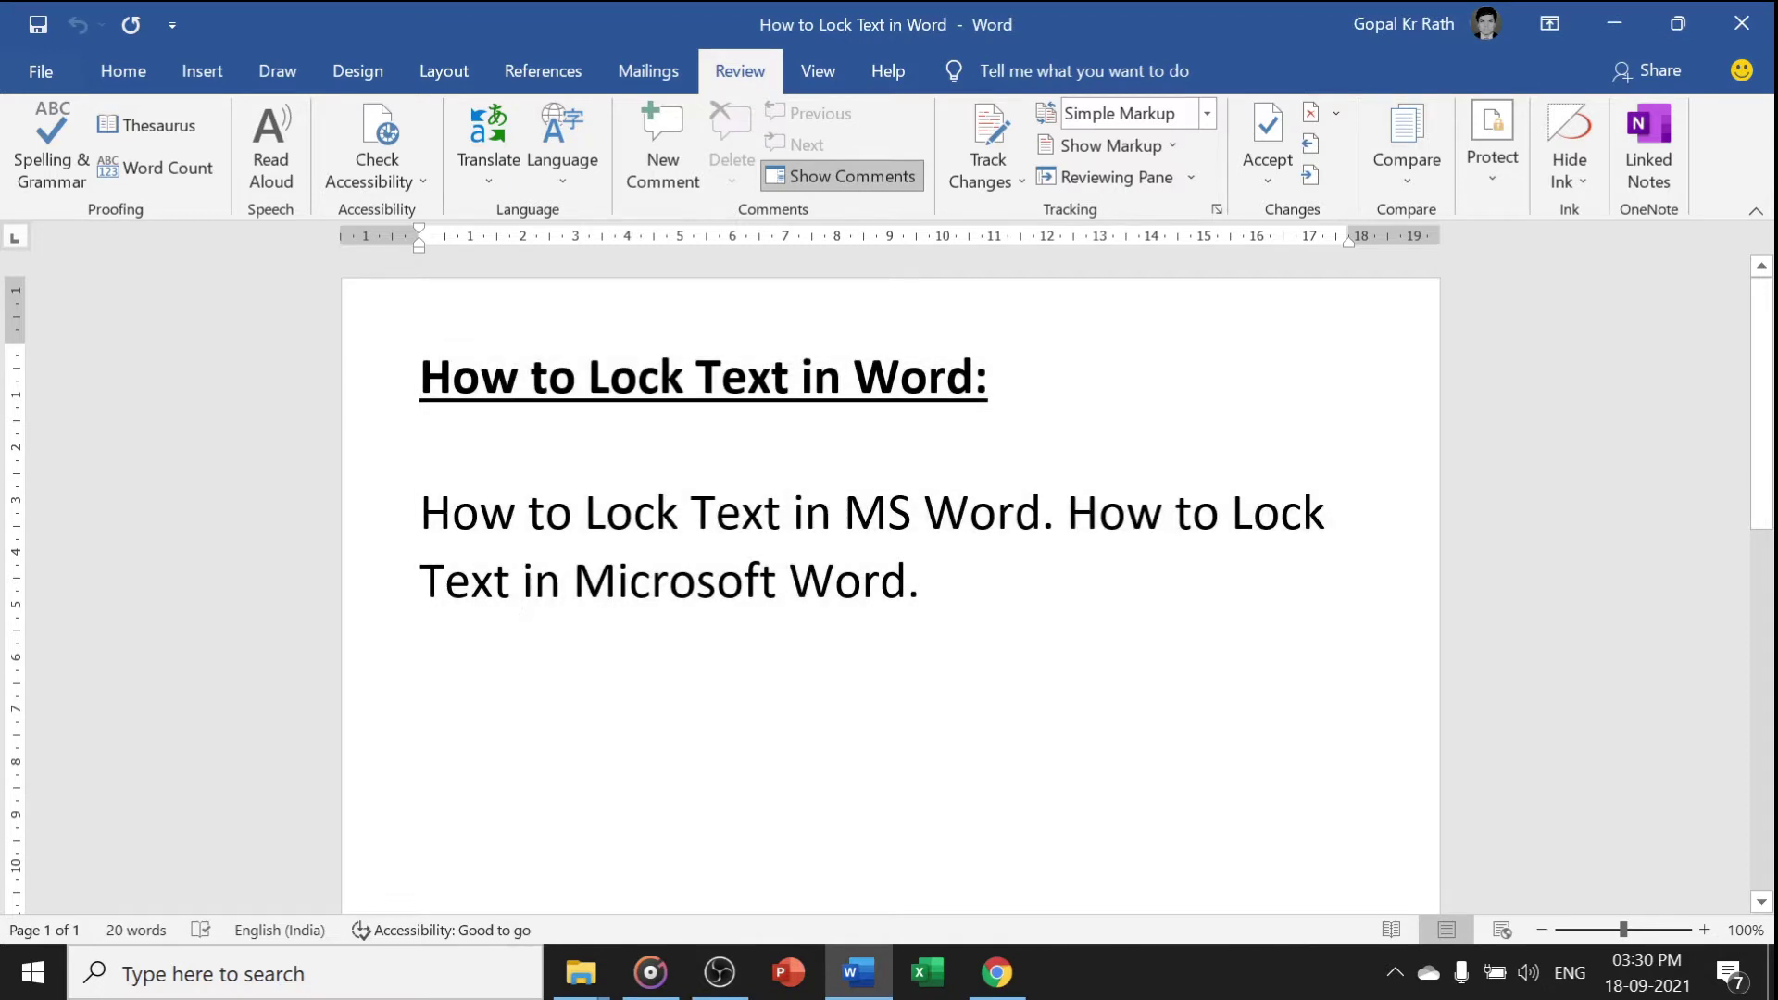
{"action": "left_click_drag", "start_coordinate": [422, 377], "coordinate": [574, 375]}
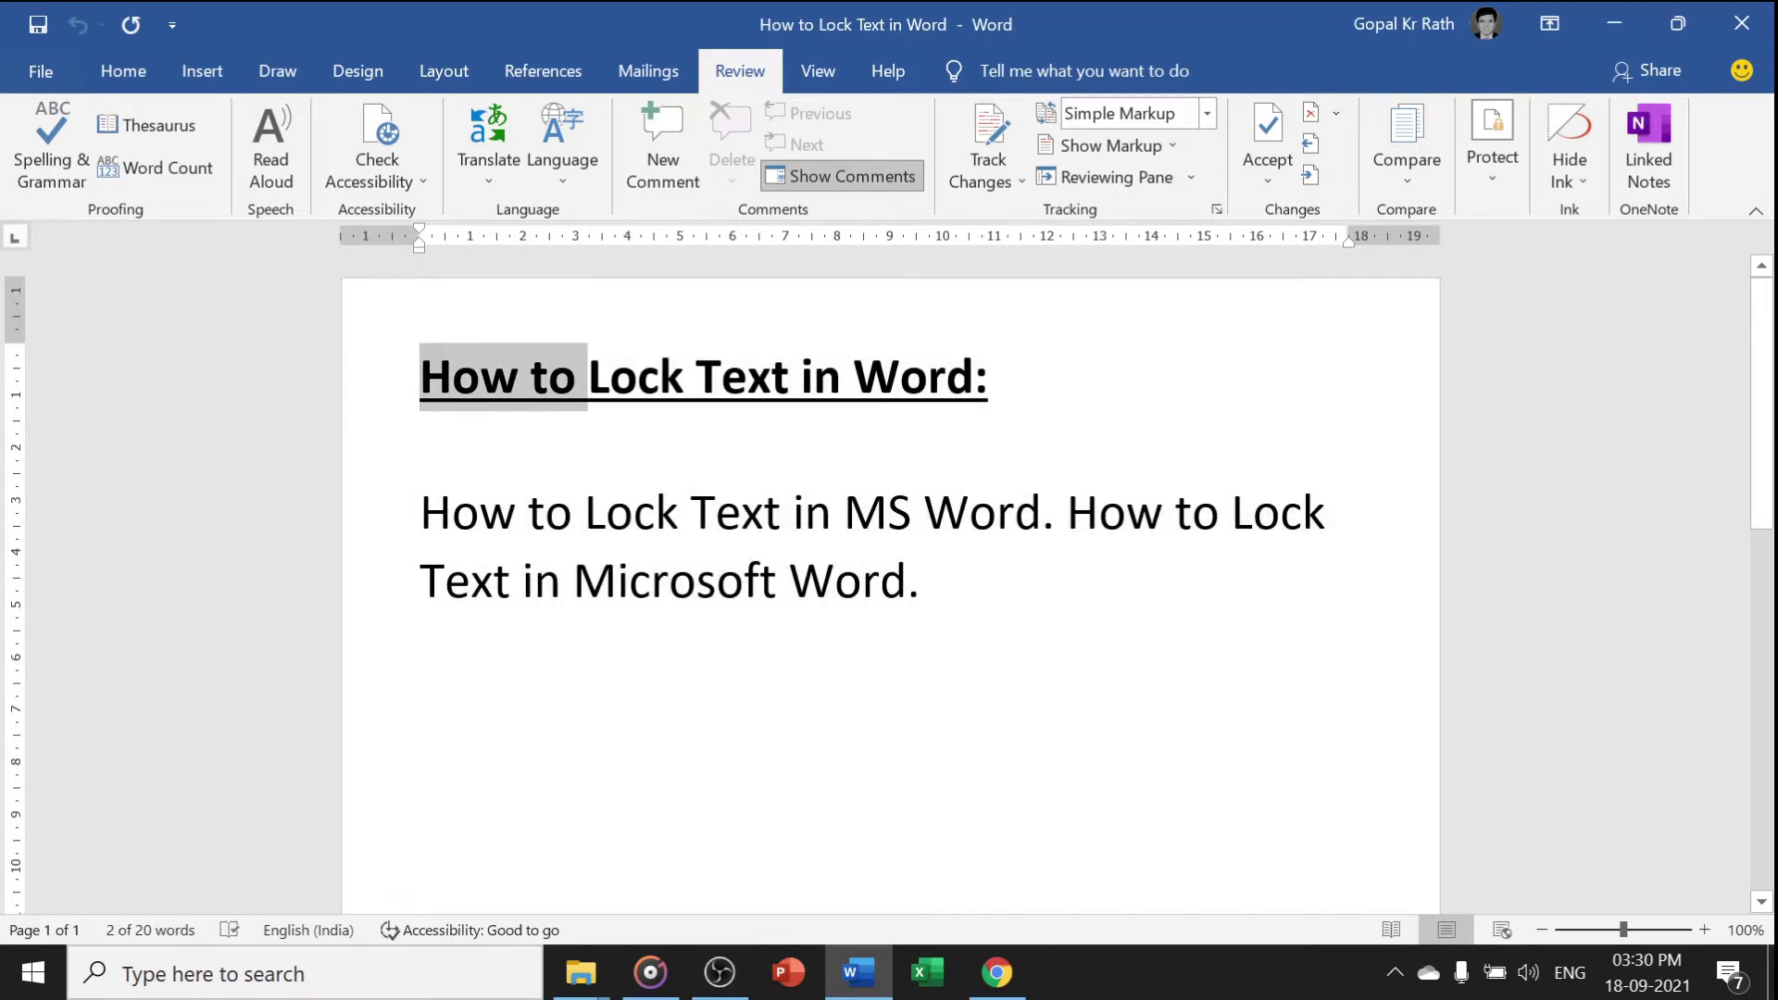
{"action": "left_click_drag", "start_coordinate": [422, 512], "coordinate": [586, 512]}
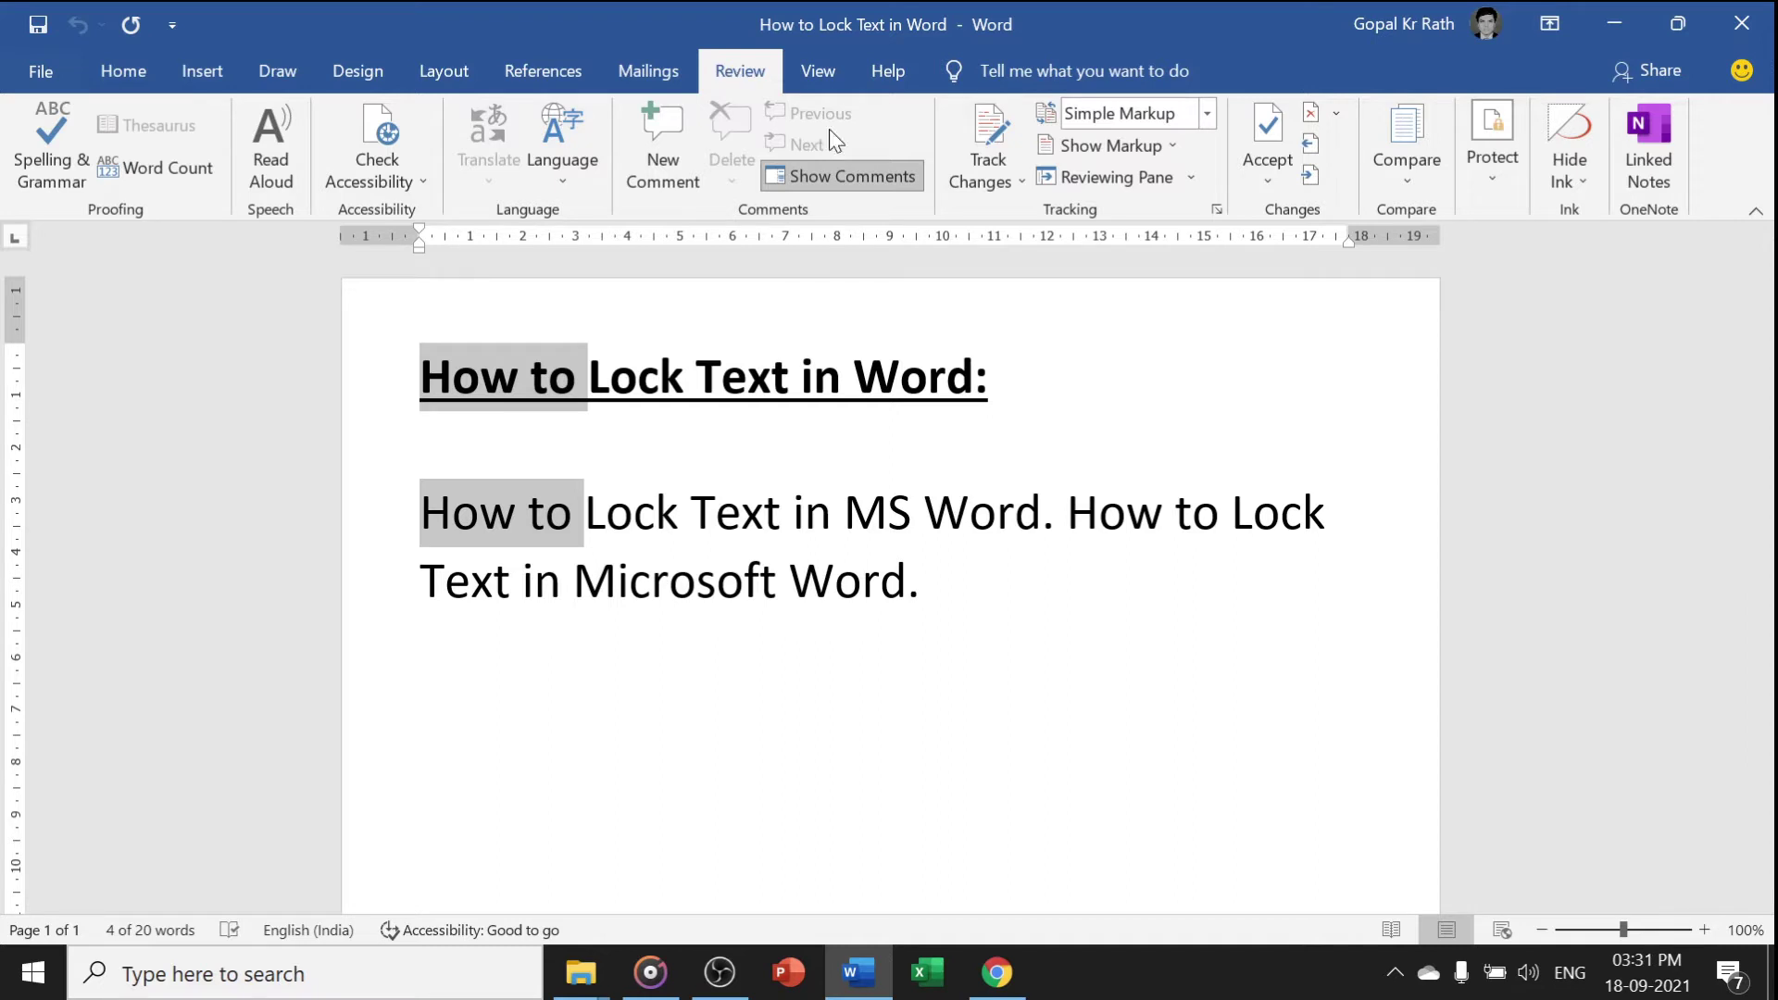
Open Restrict Editing and allow only No changes (Read only) editing, leaving the Everyone exception unchecked
{"action": "left_click", "coordinate": [1492, 192]}
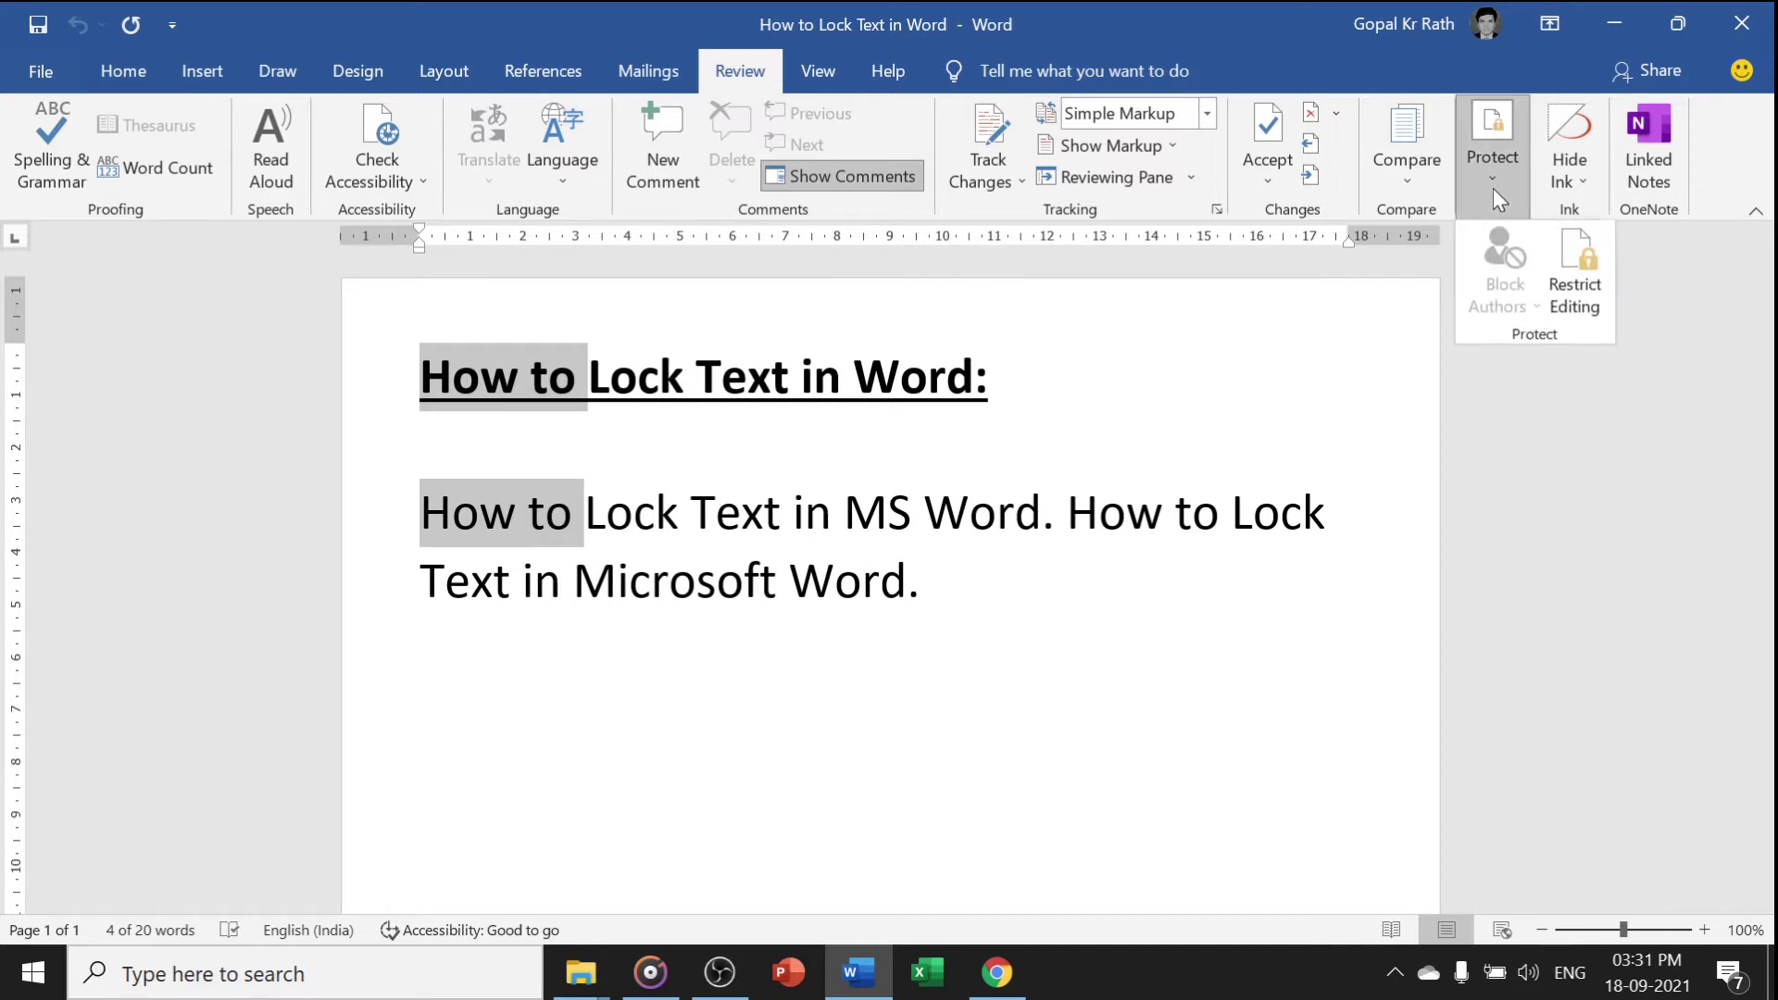
{"action": "left_click", "coordinate": [1575, 297]}
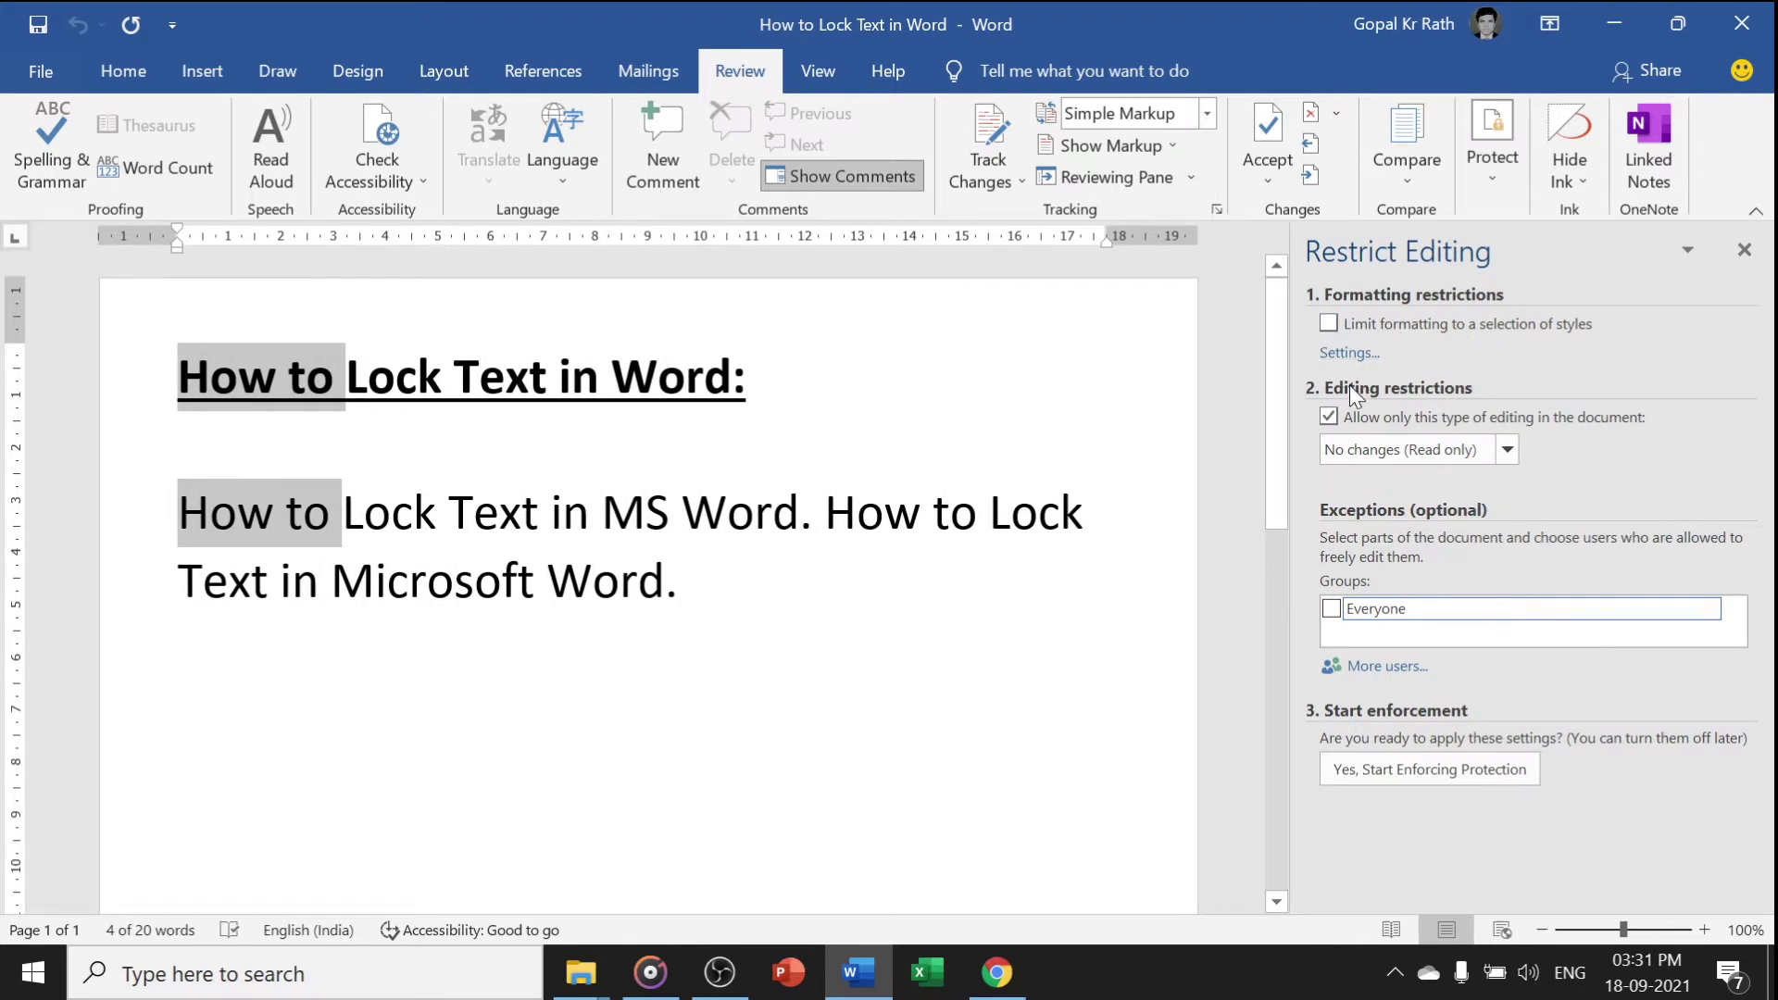
{"action": "left_click", "coordinate": [1330, 414]}
{"action": "left_click", "coordinate": [1327, 416]}
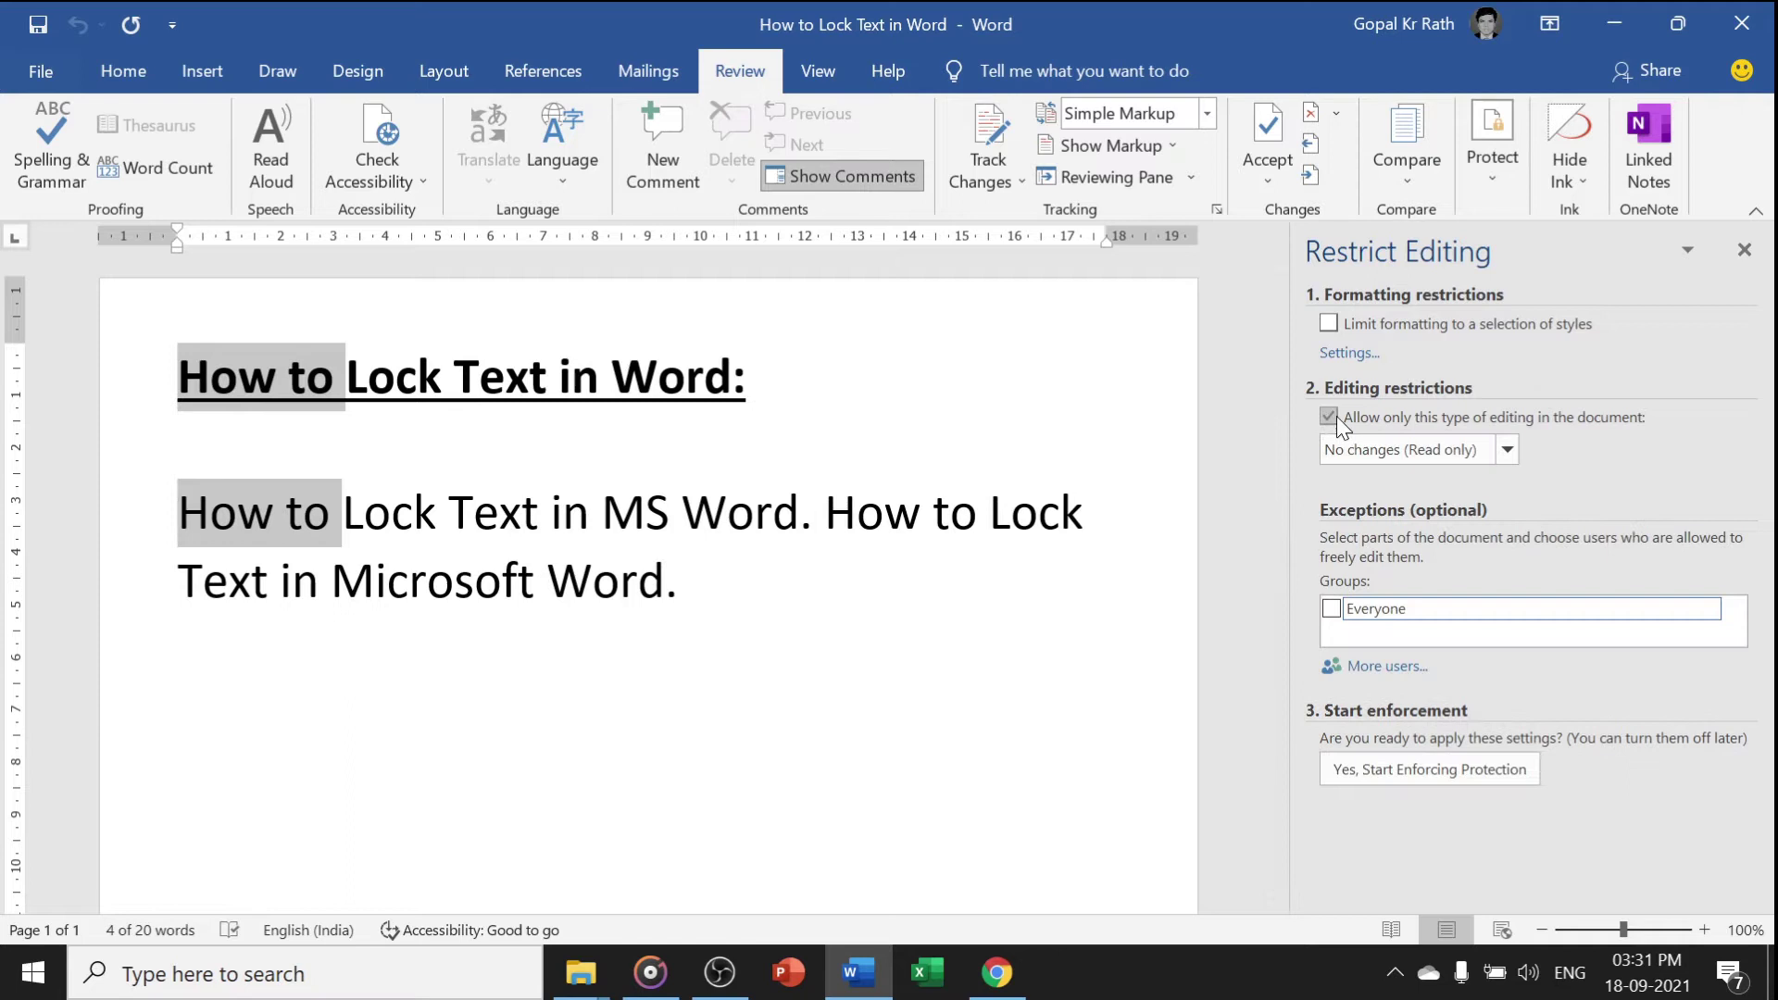
{"action": "left_click", "coordinate": [1507, 450]}
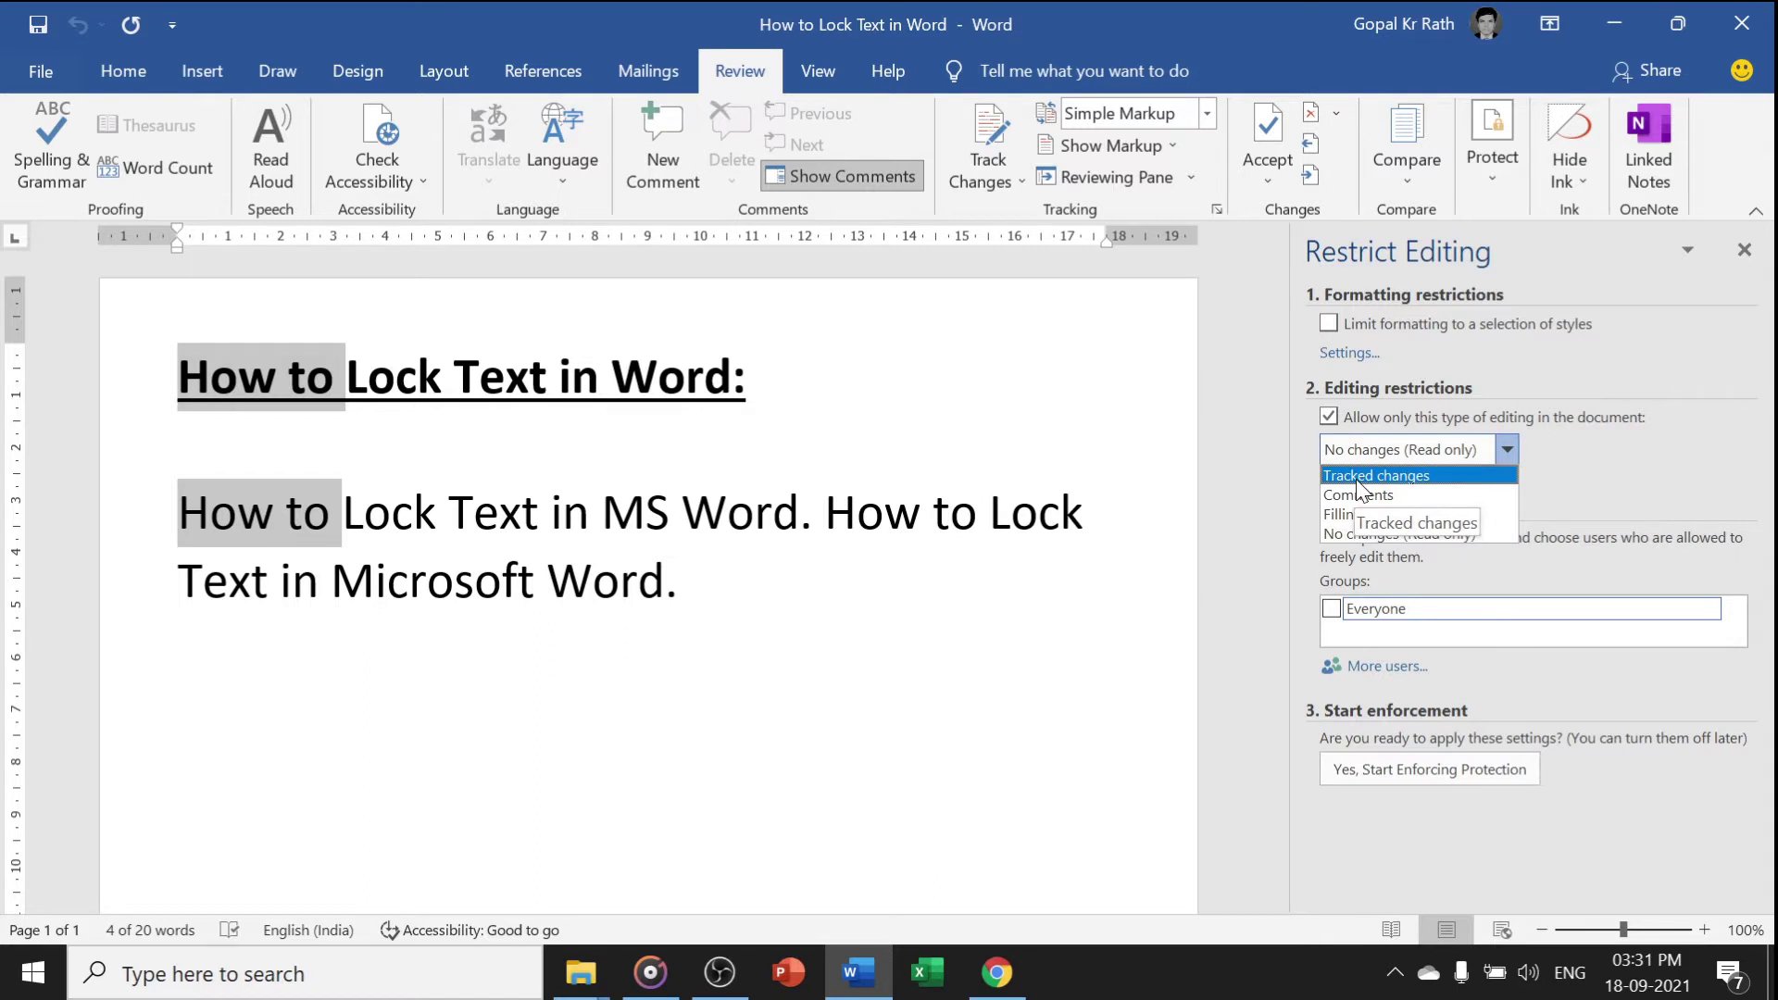
{"action": "left_click", "coordinate": [1357, 531]}
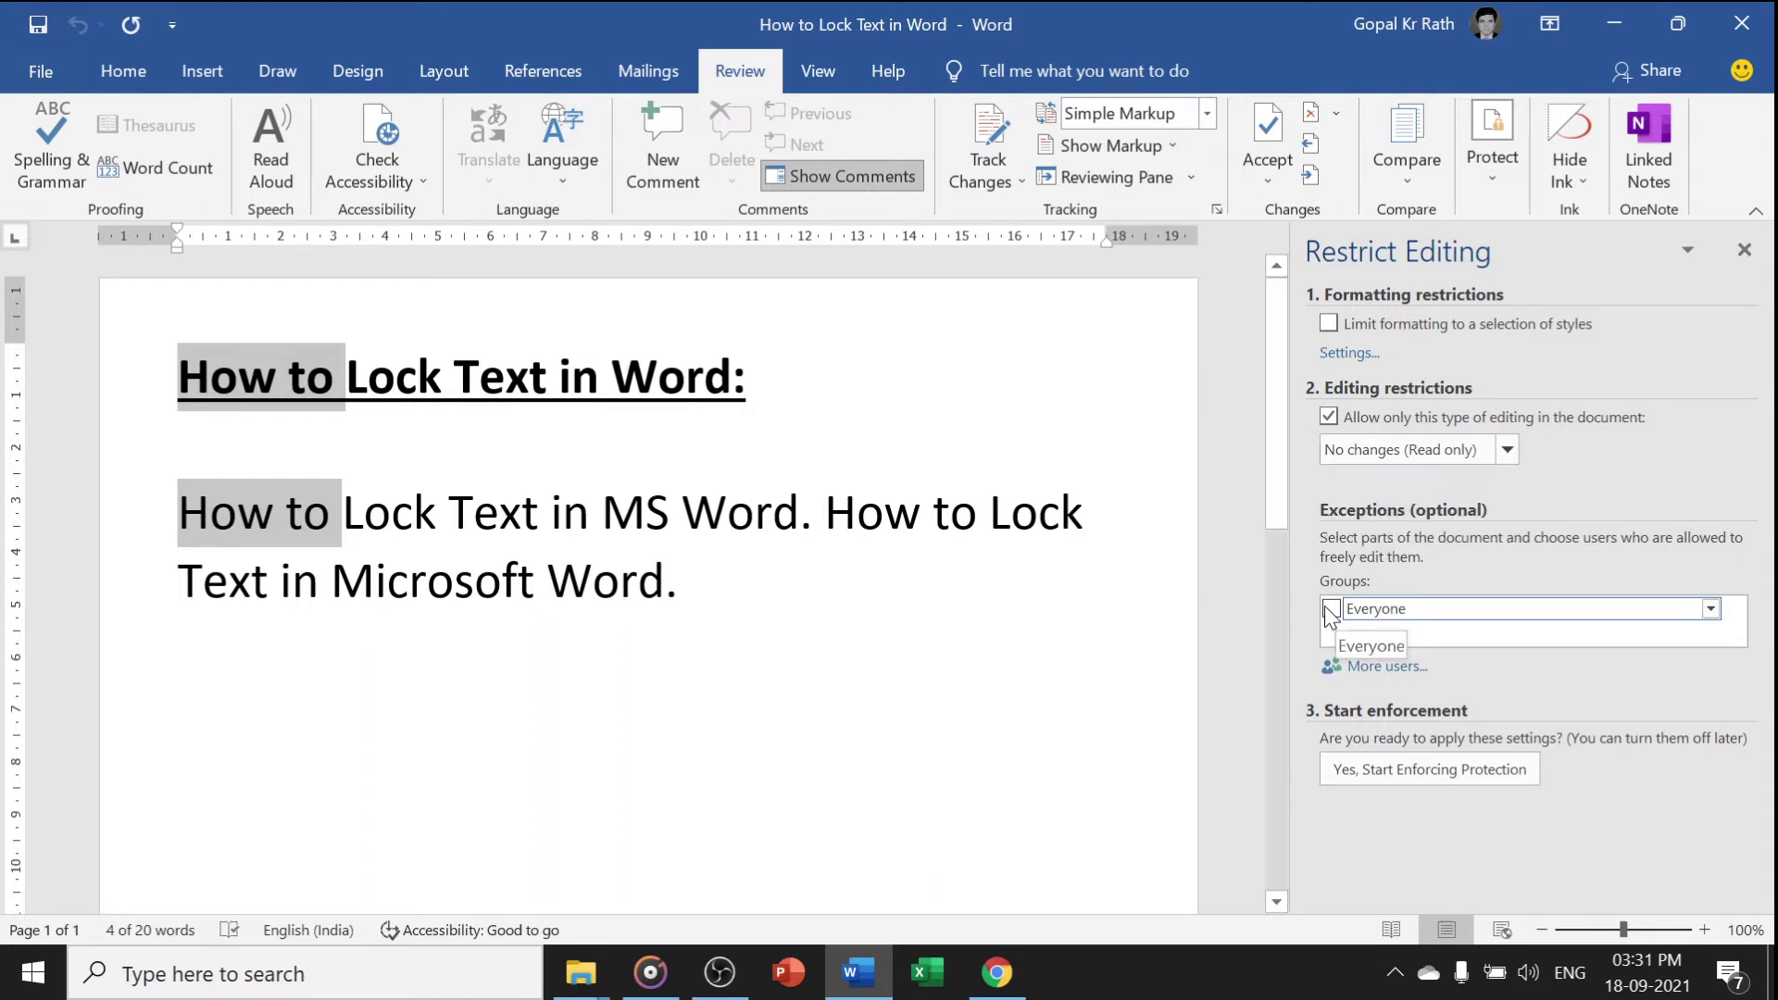
{"action": "left_click", "coordinate": [1709, 613]}
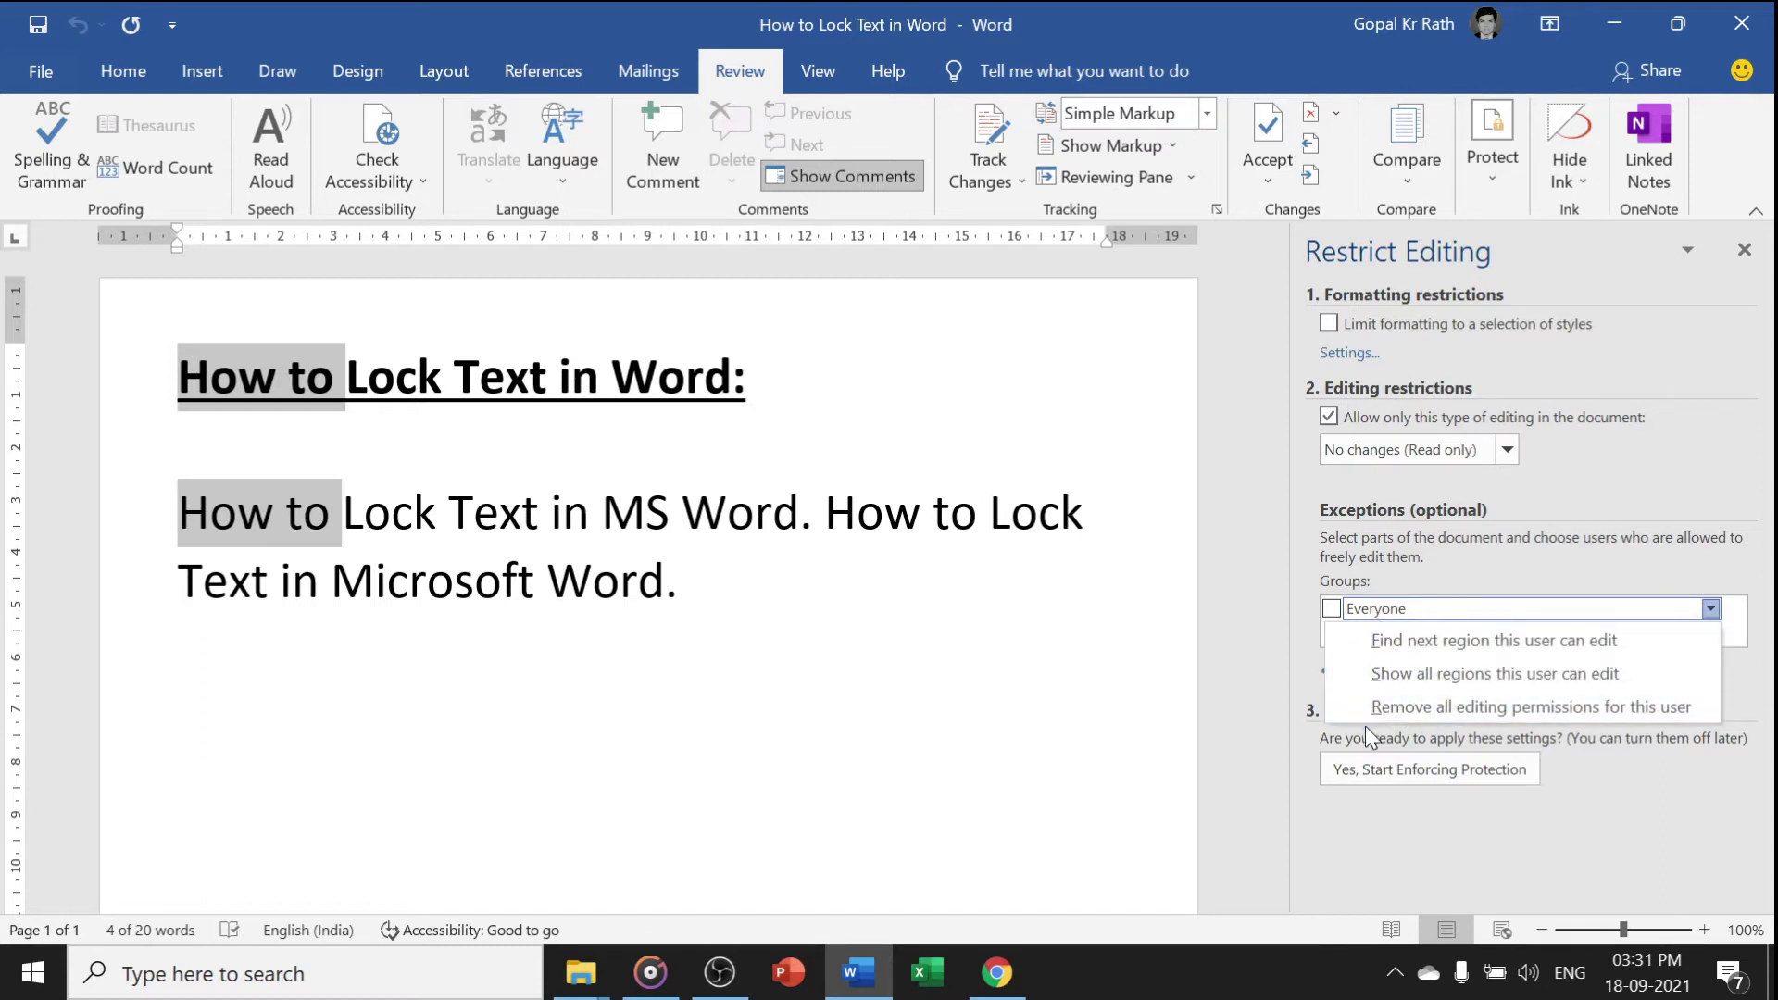
{"action": "left_click", "coordinate": [1476, 561]}
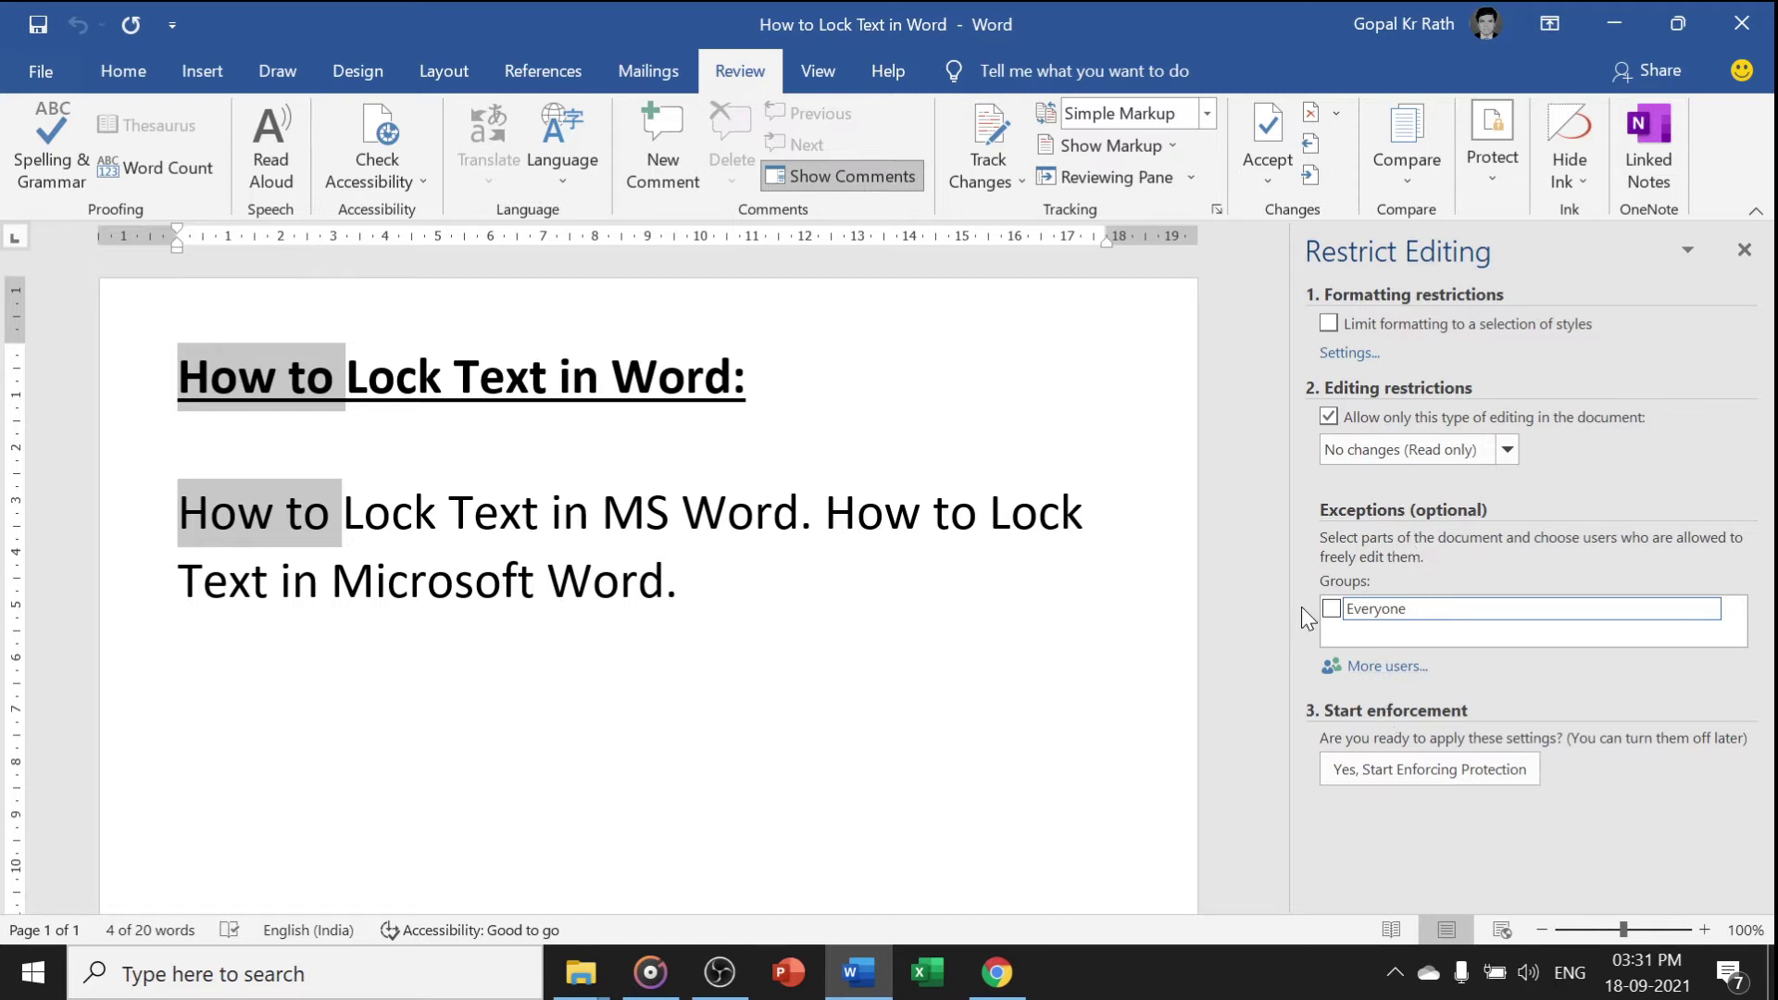
Enforce protection without a password, then check that deleting heading text is refused
{"action": "left_click", "coordinate": [1357, 770]}
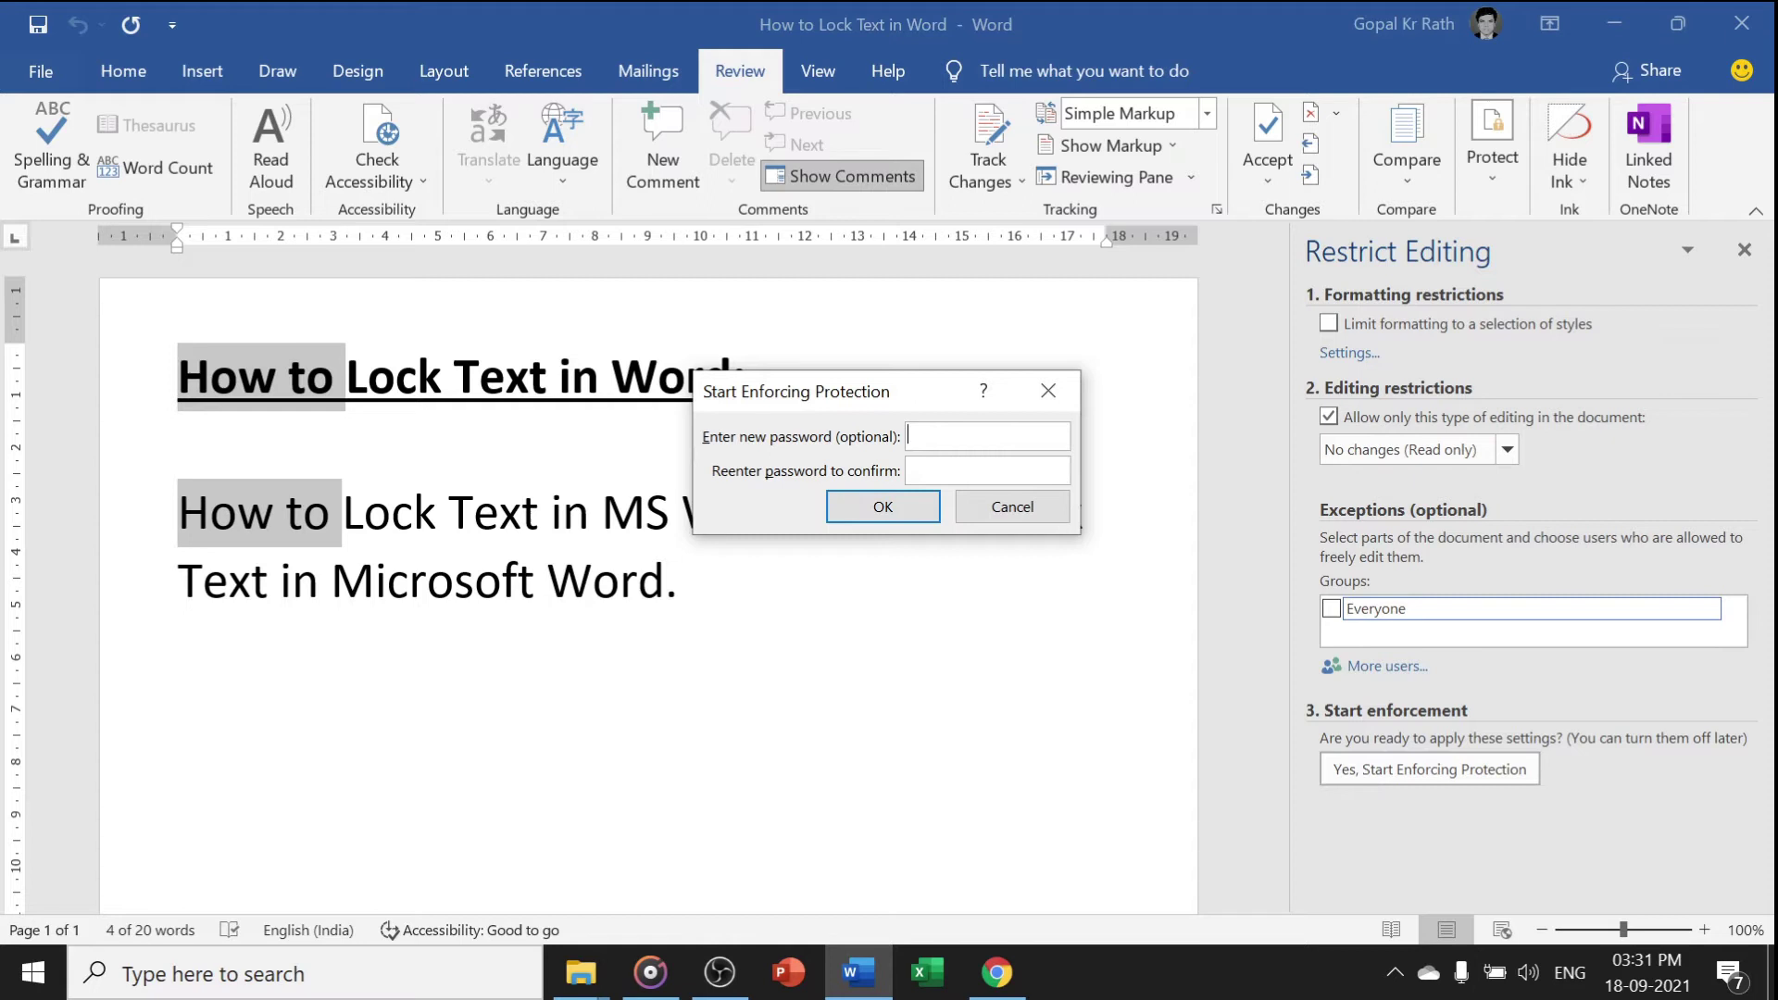
{"action": "left_click", "coordinate": [876, 504]}
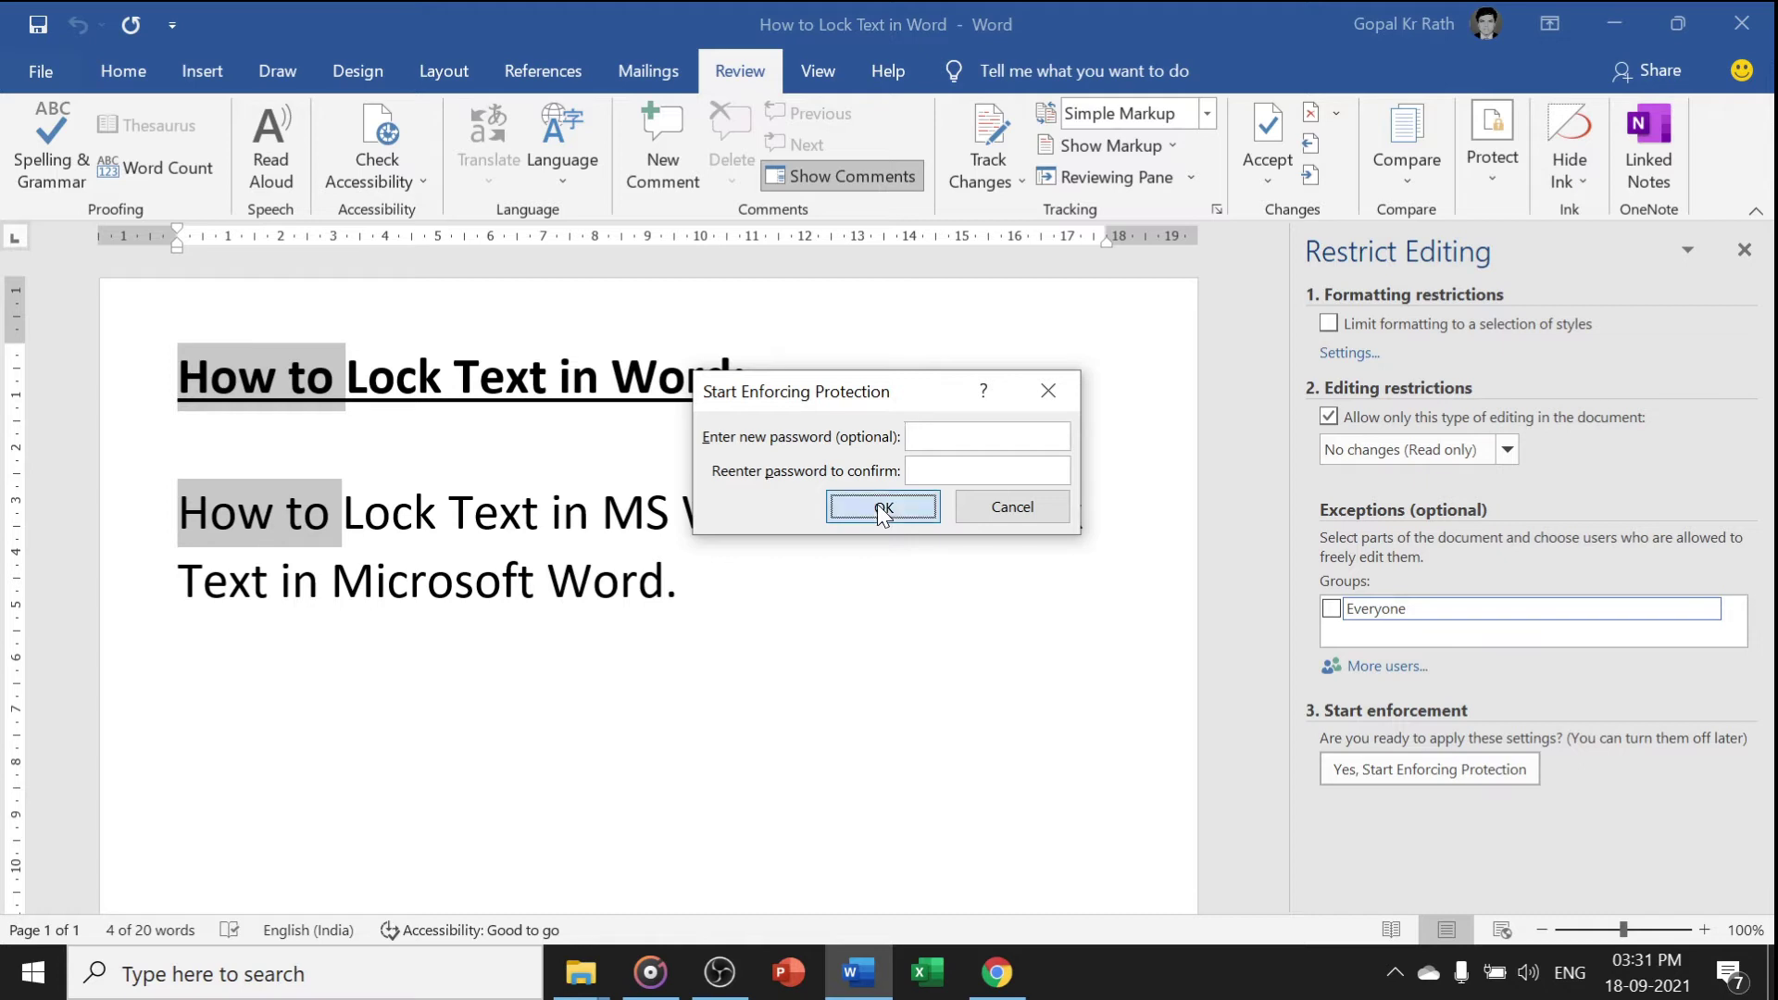
{"action": "left_click", "coordinate": [389, 512]}
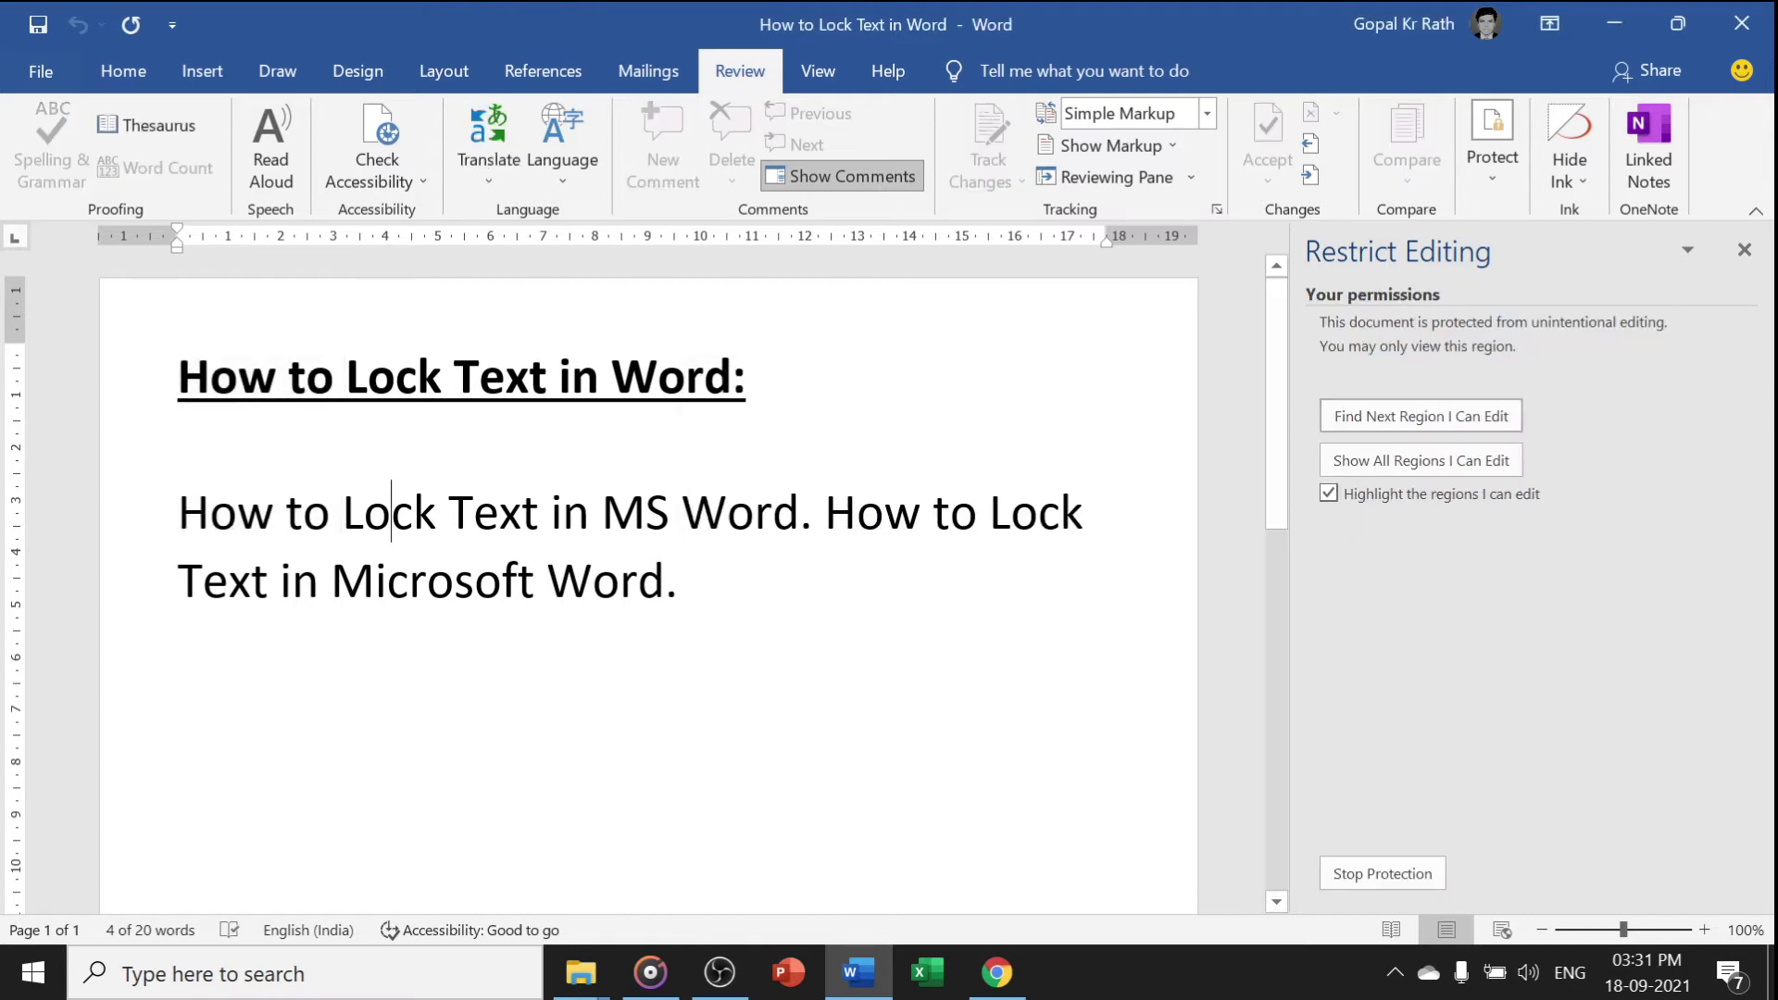
{"action": "left_click", "coordinate": [331, 512]}
{"action": "key", "text": "Delete"}
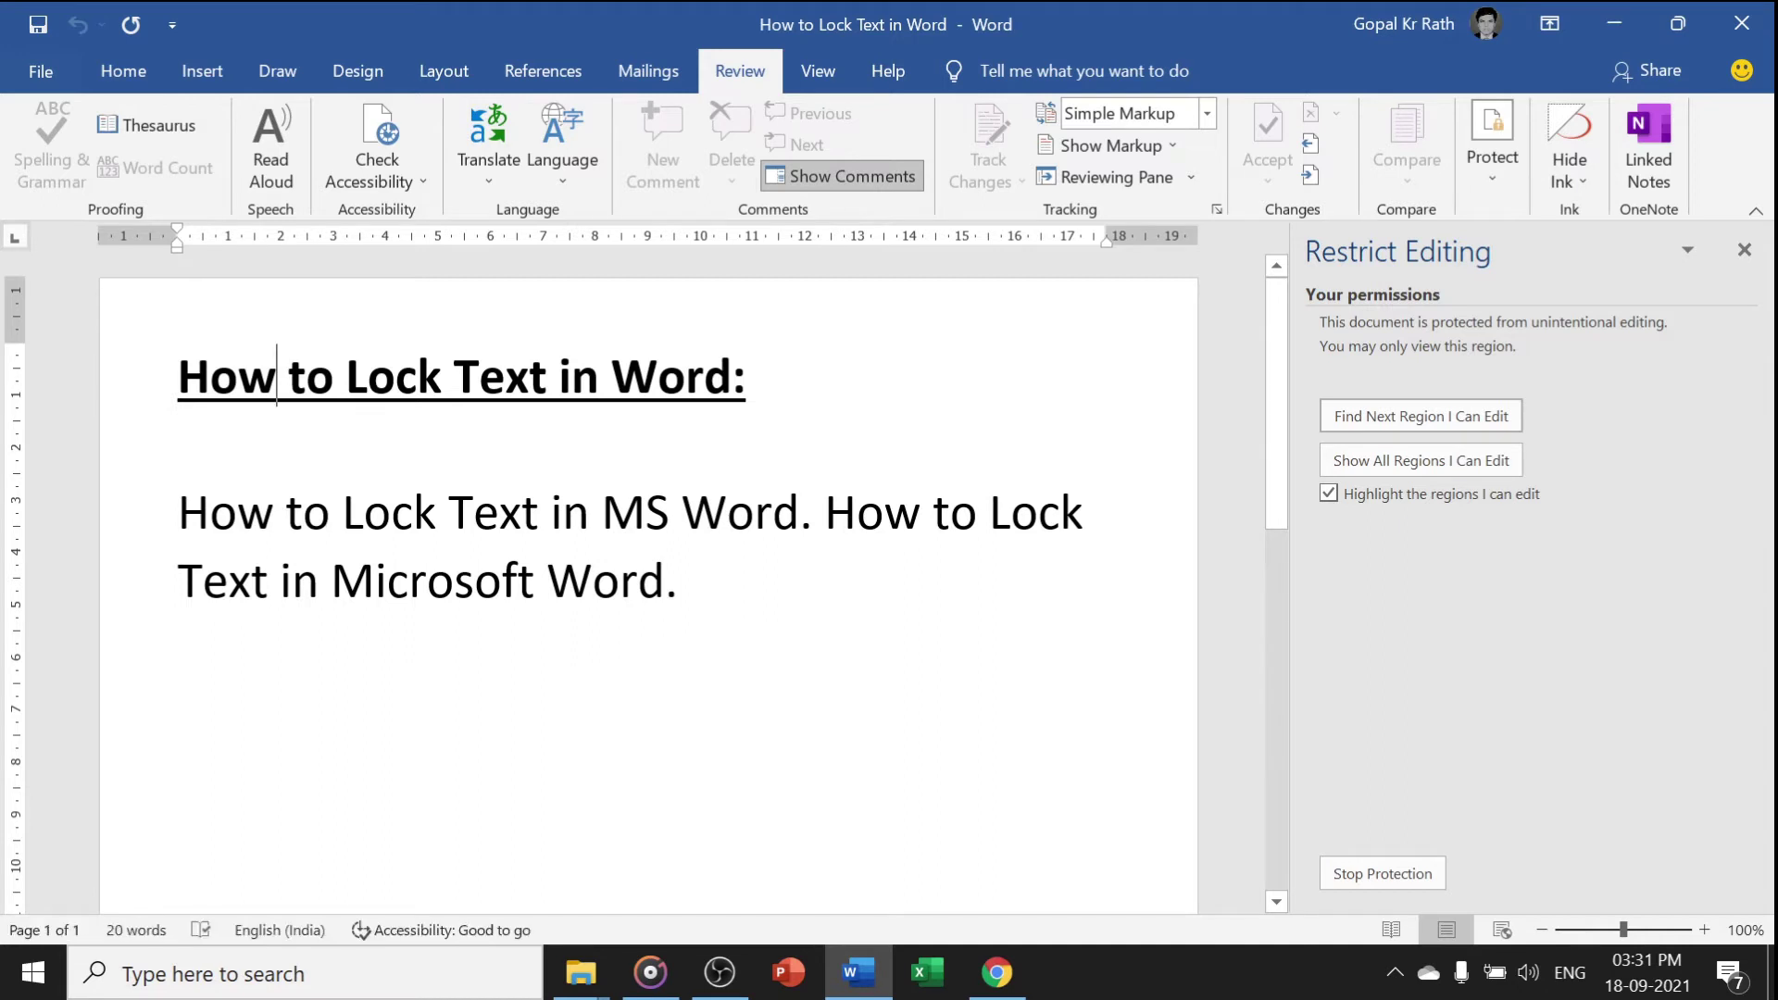
{"action": "key", "text": "Delete"}
Select the word 'Word' in both the heading and the body text
{"action": "left_click", "coordinate": [679, 580]}
{"action": "left_click_drag", "start_coordinate": [611, 376], "coordinate": [732, 376]}
{"action": "left_click_drag", "start_coordinate": [682, 512], "coordinate": [798, 515]}
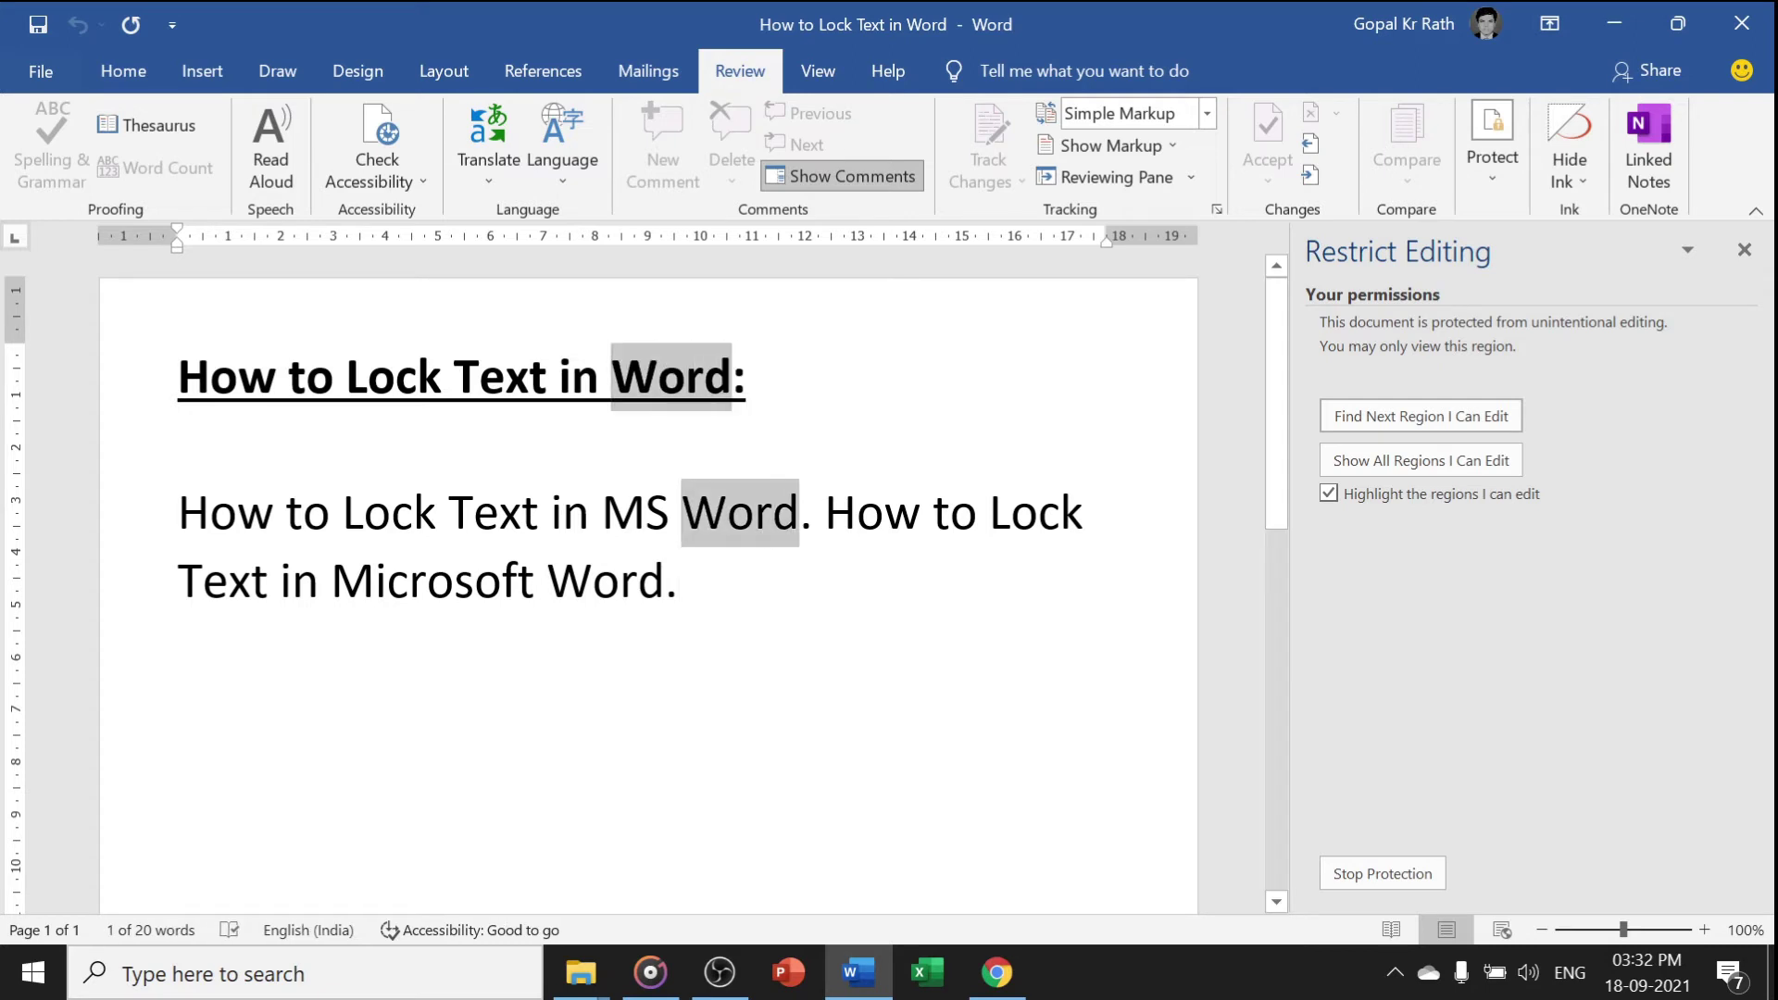
Stop protection, let Everyone edit the selected words, and re-enforce it with a password
{"action": "left_click", "coordinate": [1744, 250]}
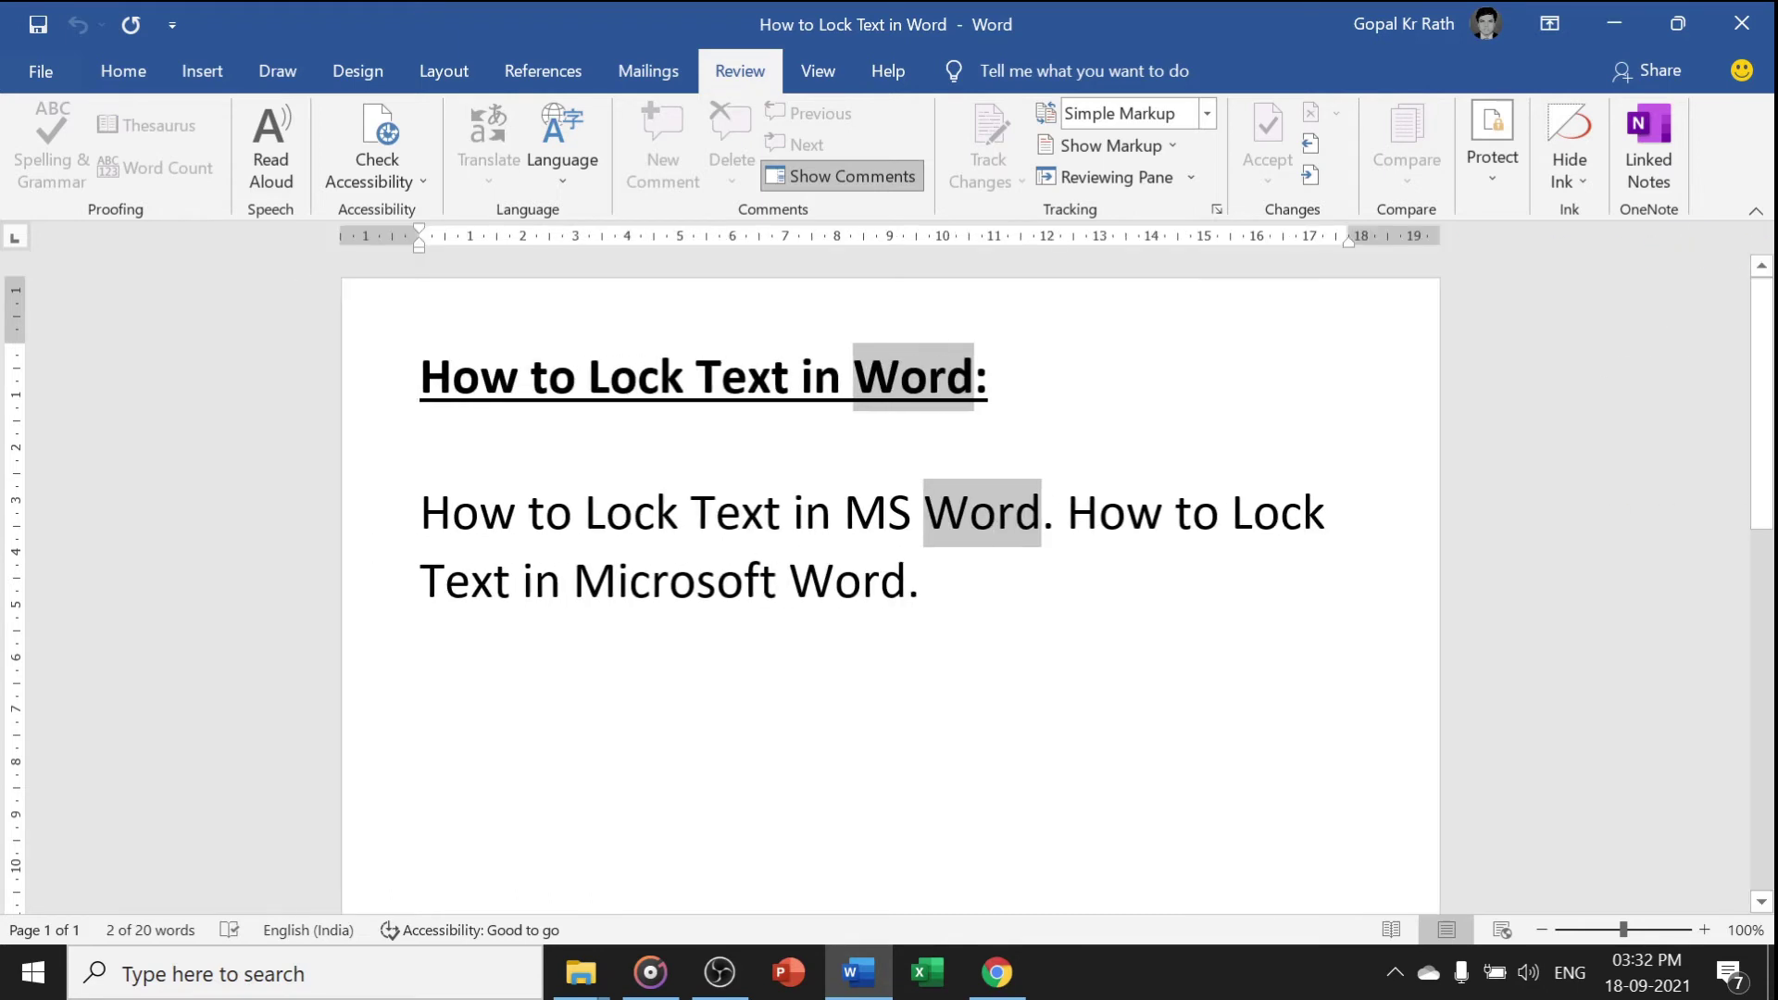
{"action": "left_click", "coordinate": [1498, 165]}
{"action": "left_click", "coordinate": [1573, 273]}
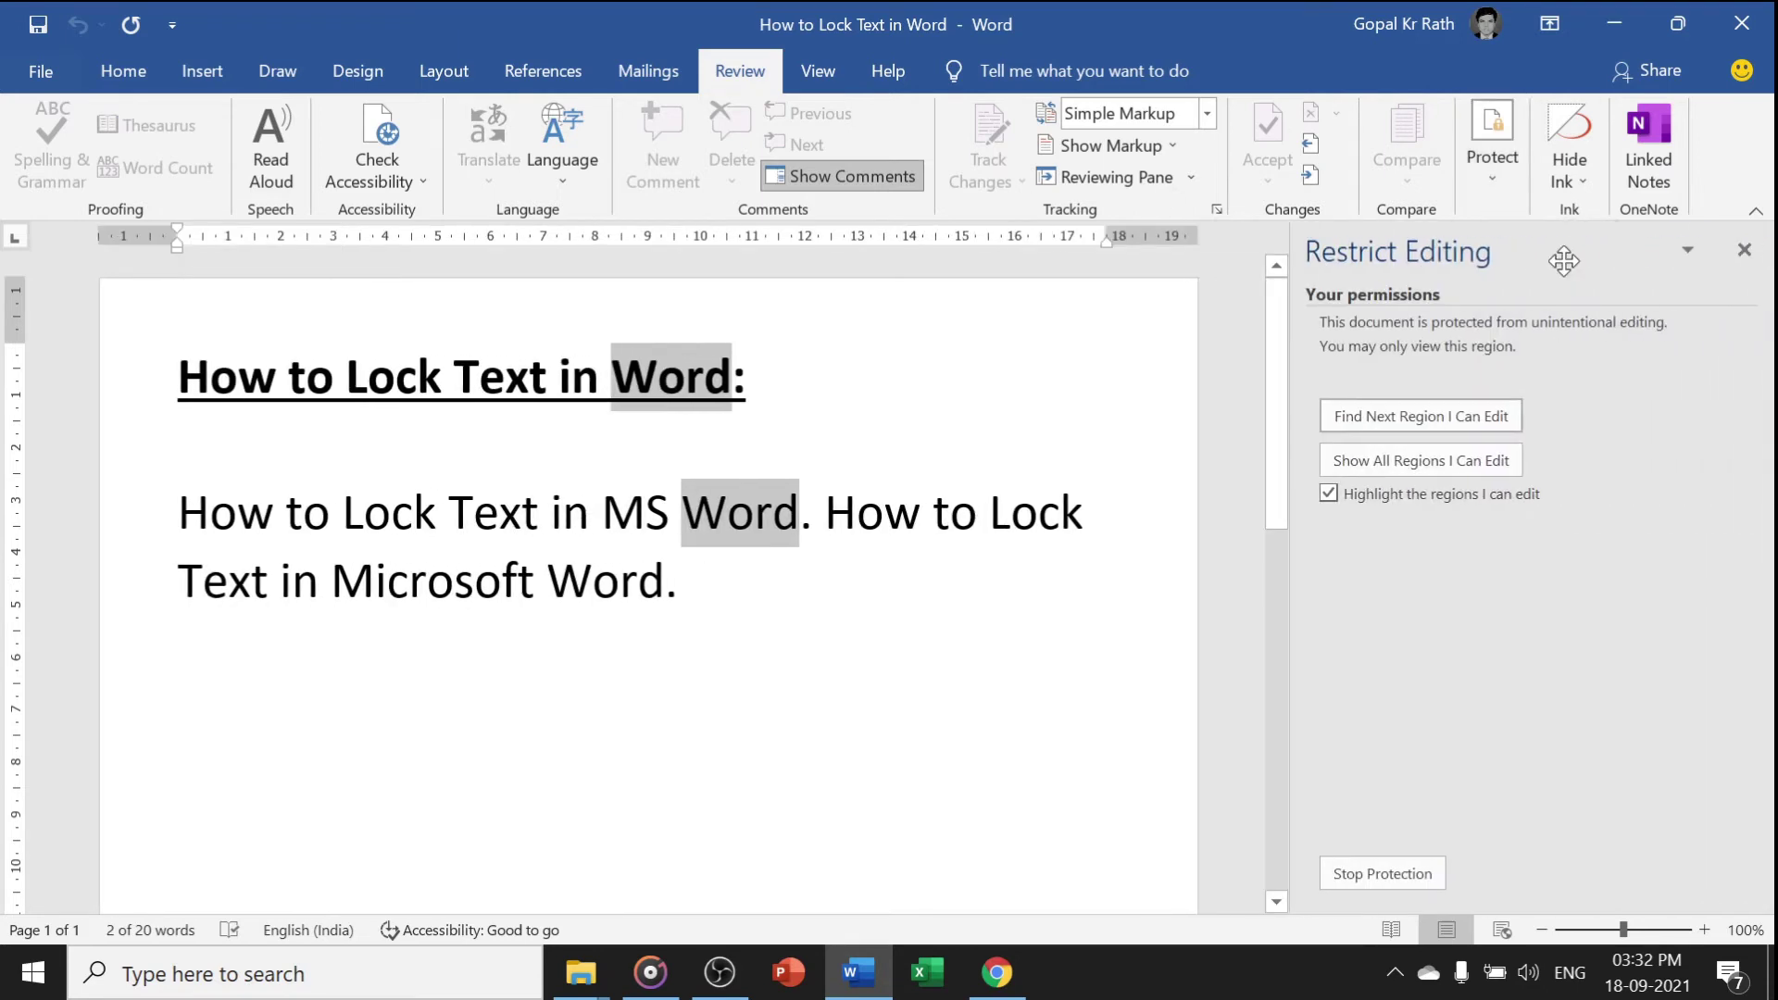
{"action": "left_click", "coordinate": [1374, 873]}
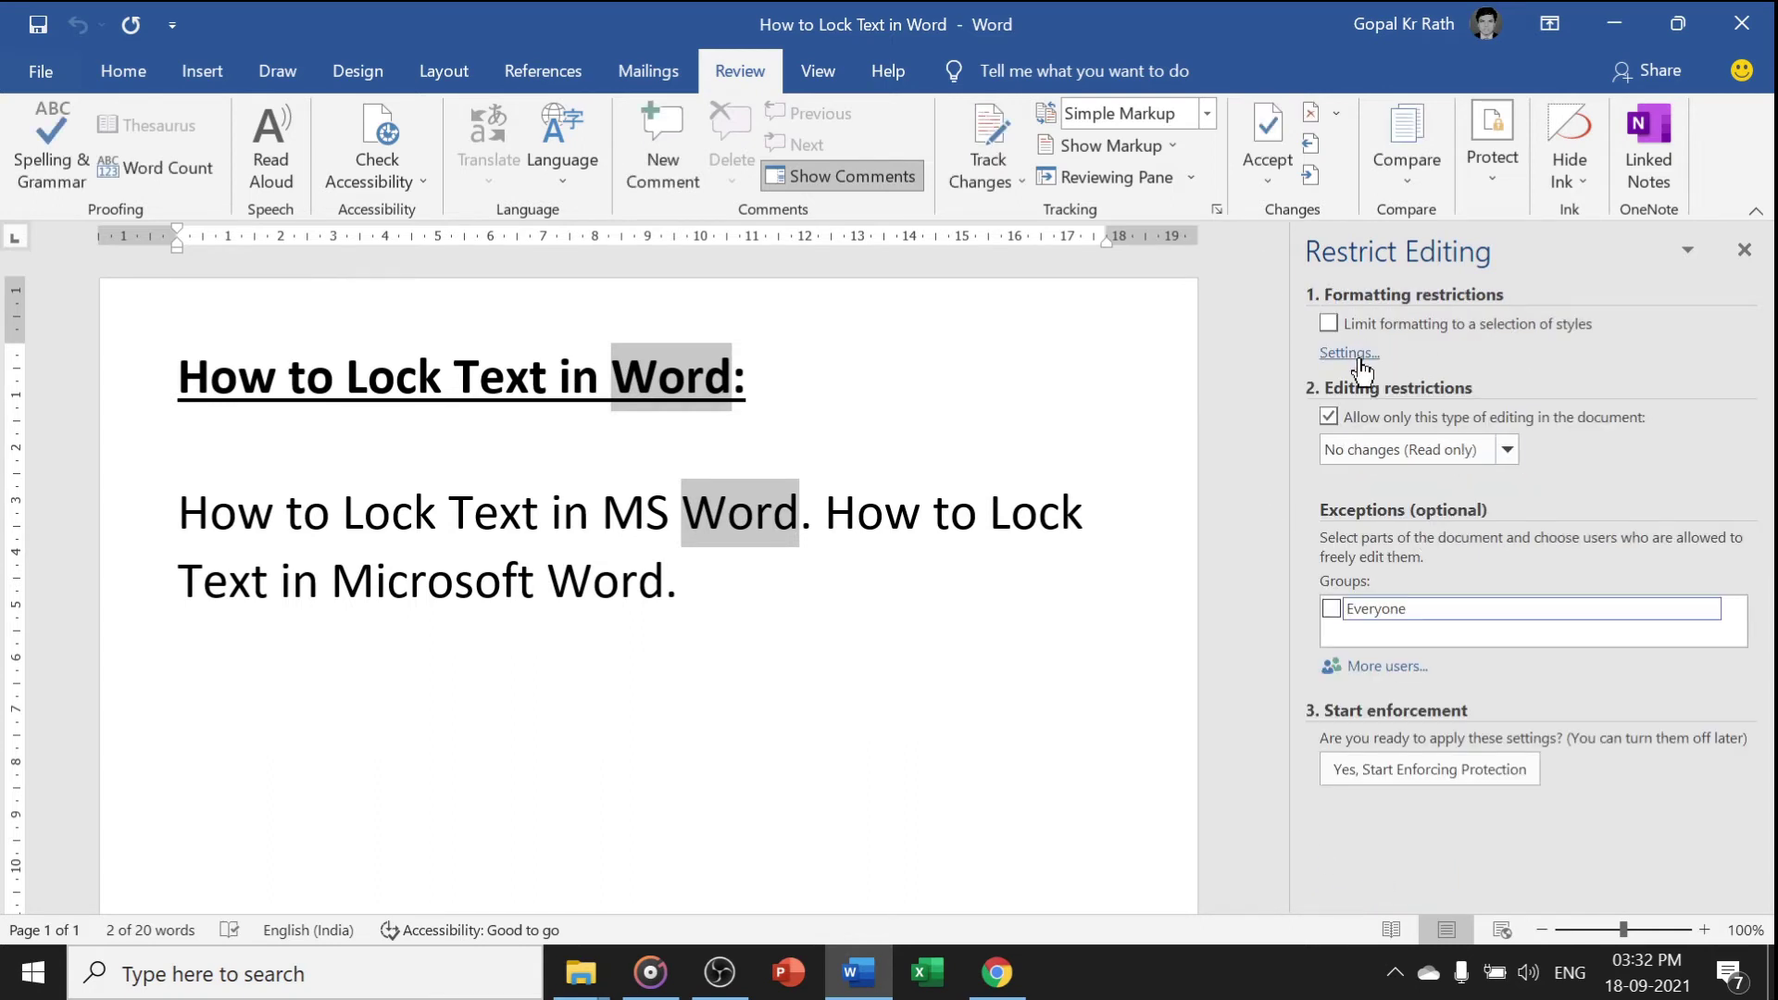
{"action": "left_click", "coordinate": [1330, 608]}
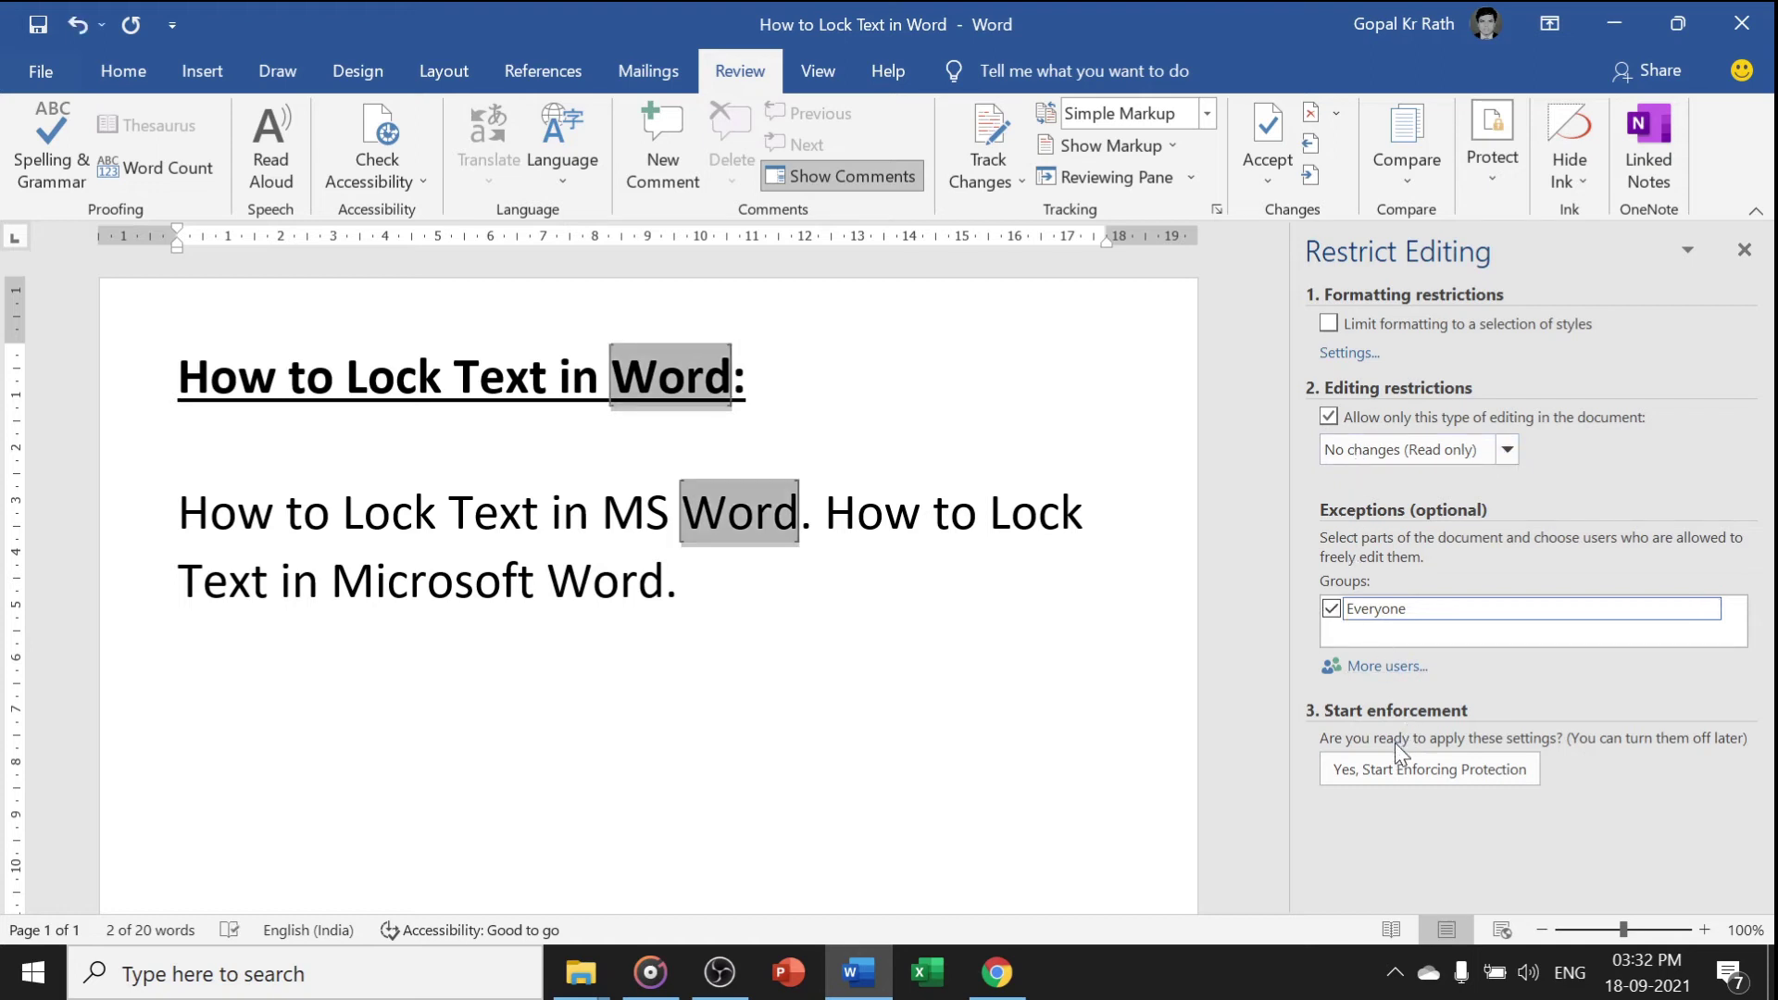
{"action": "left_click", "coordinate": [1389, 769]}
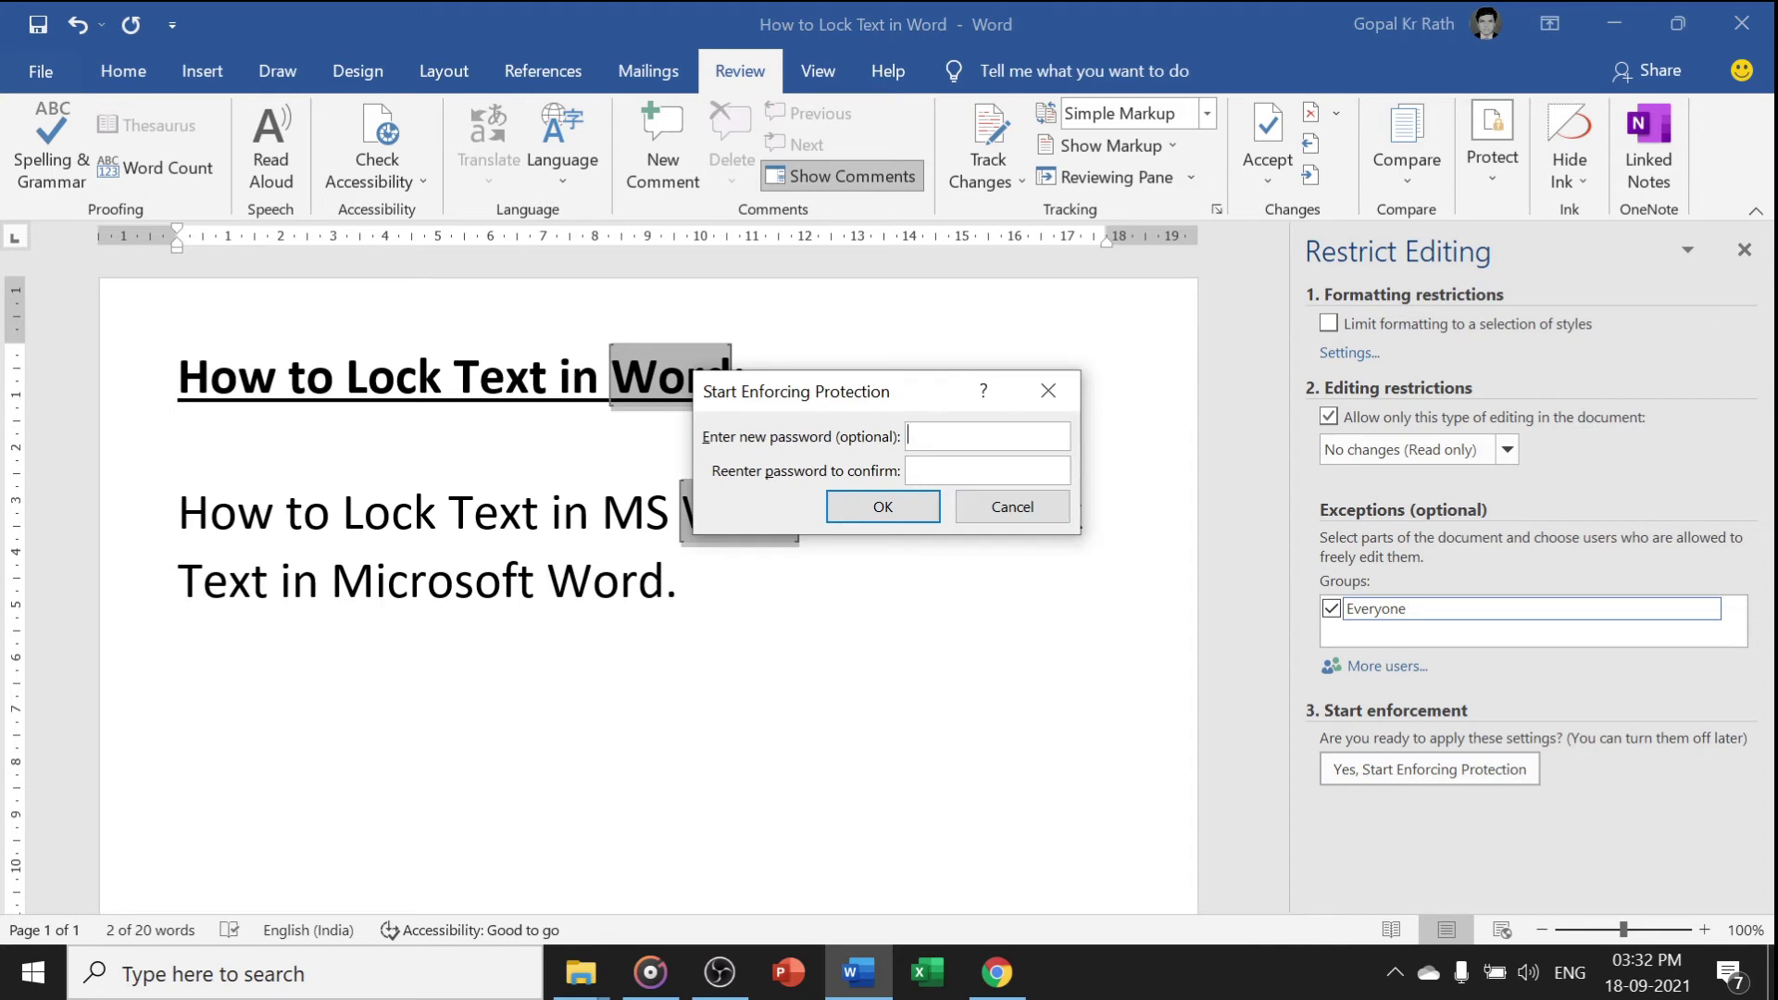
{"action": "type", "text": "123123"}
{"action": "left_click", "coordinate": [878, 515]}
Select the editable 'Word' in the heading, then the one in the body
{"action": "left_click", "coordinate": [728, 512]}
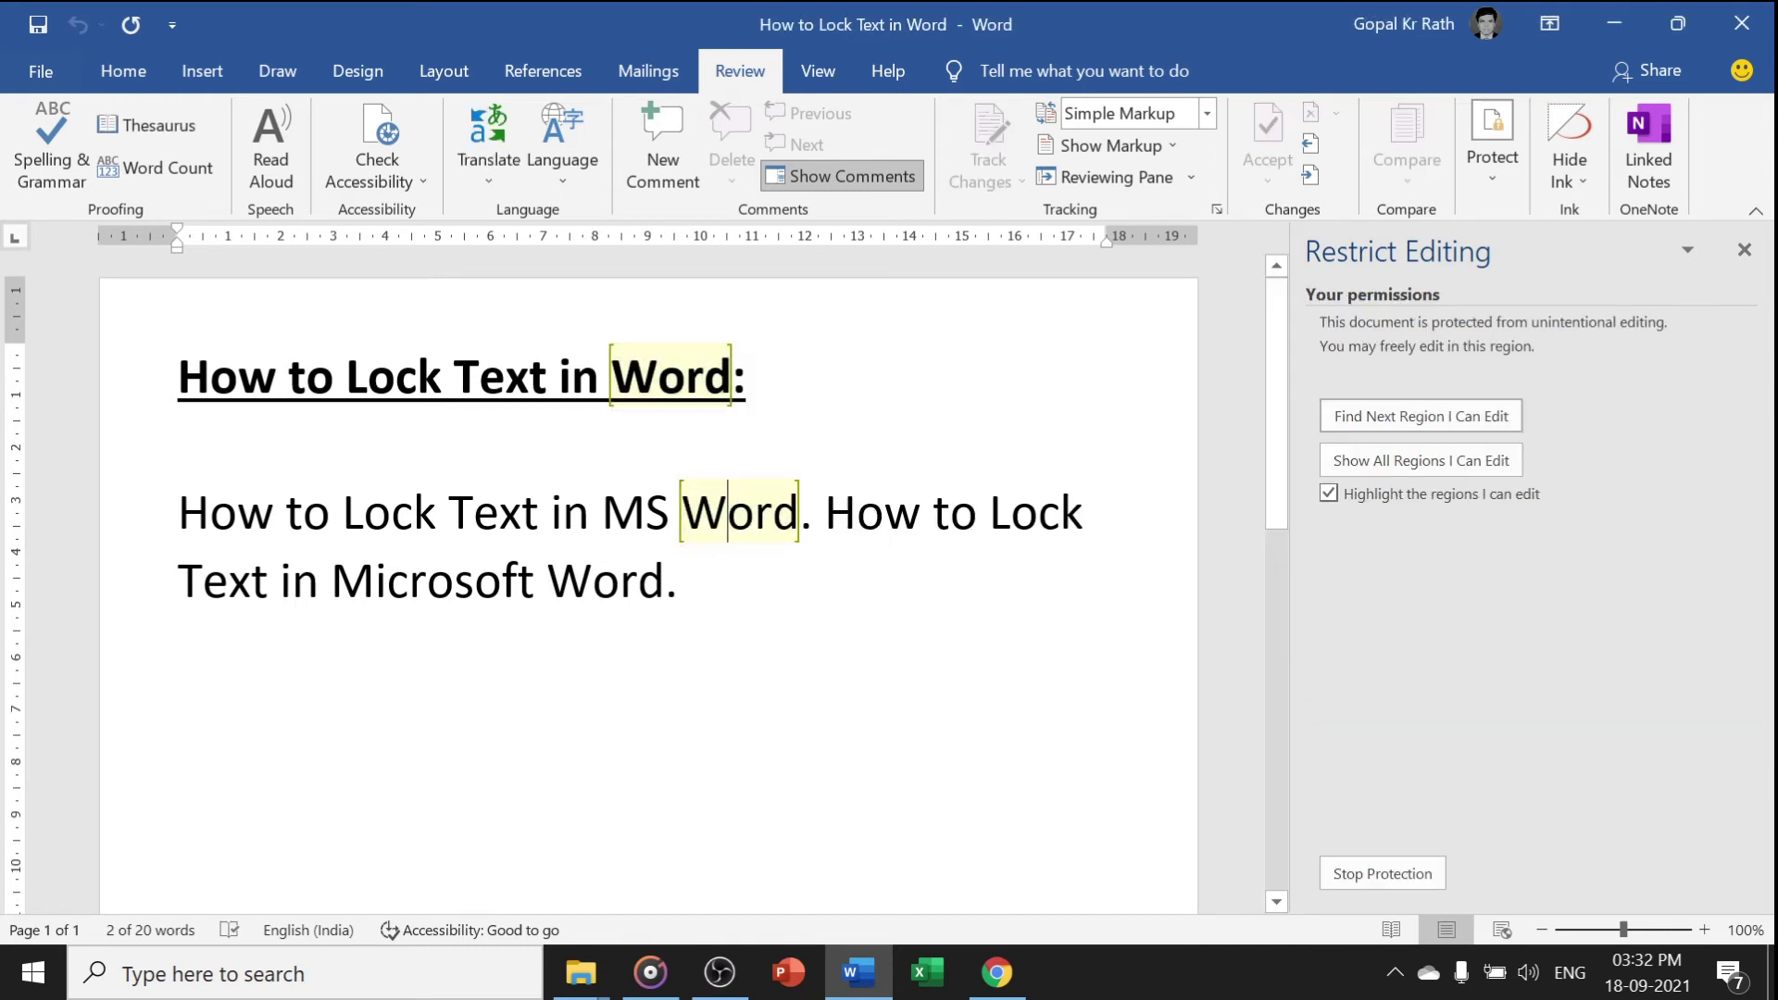
{"action": "left_click_drag", "start_coordinate": [658, 375], "coordinate": [732, 375]}
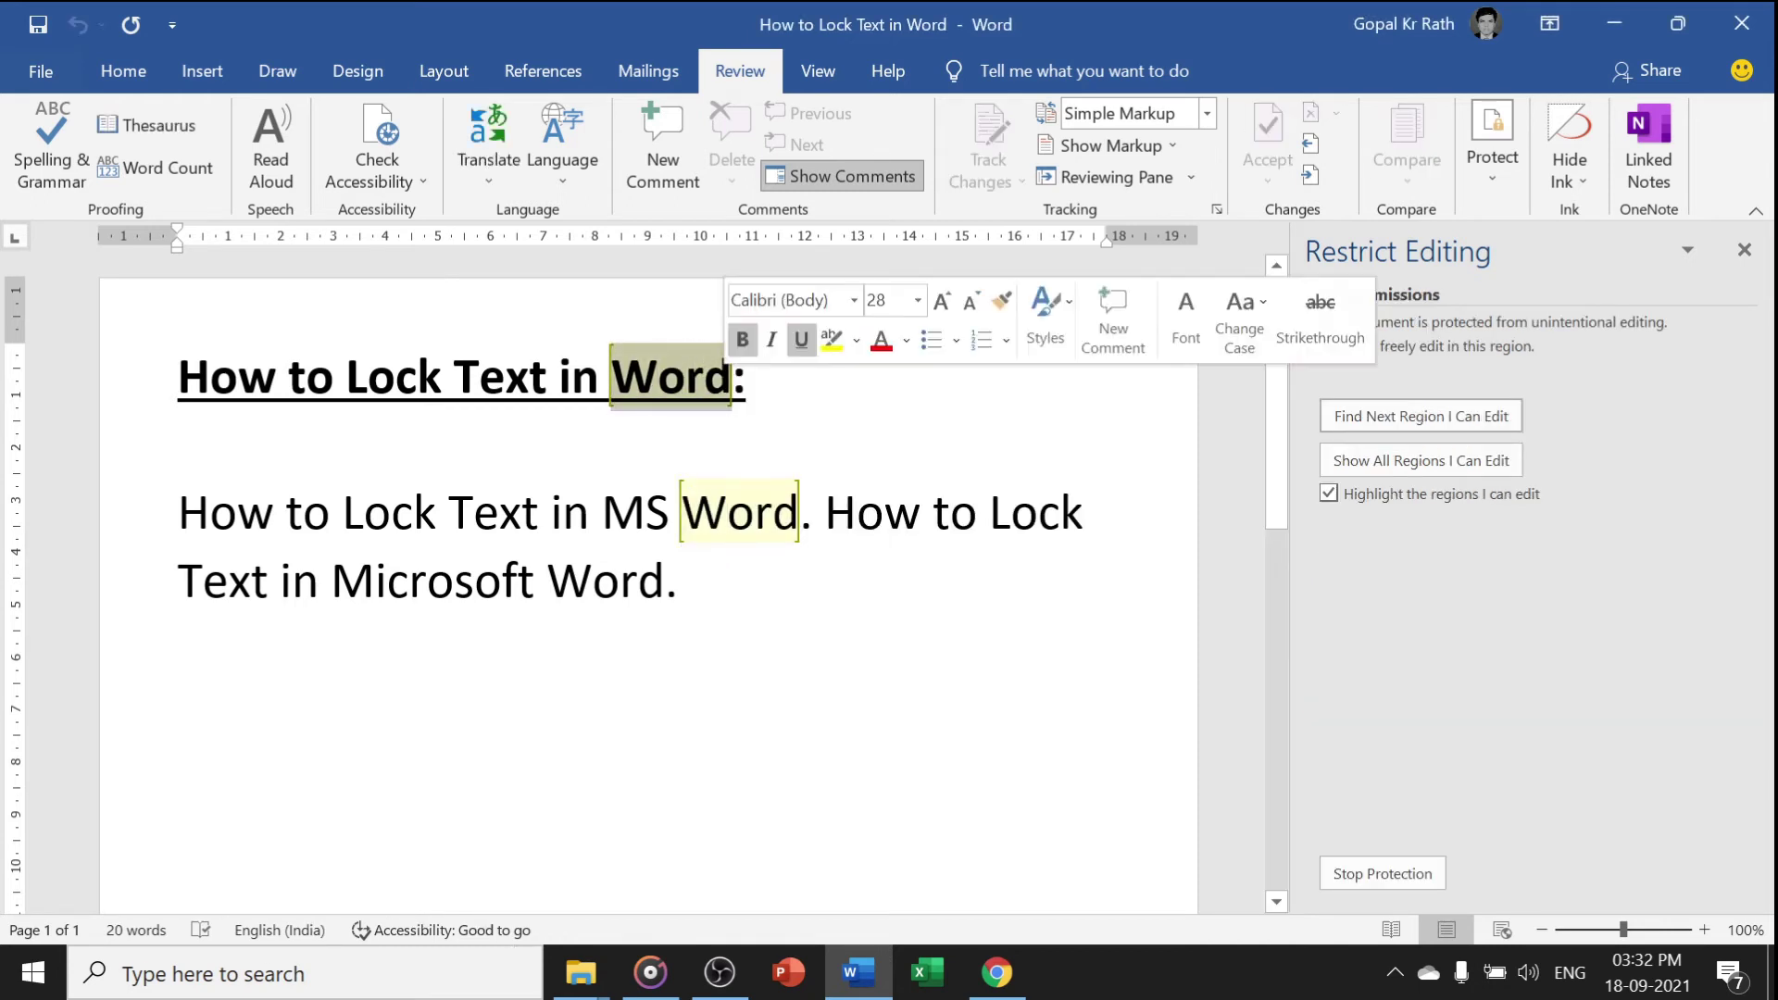
{"action": "left_click_drag", "start_coordinate": [682, 514], "coordinate": [798, 514]}
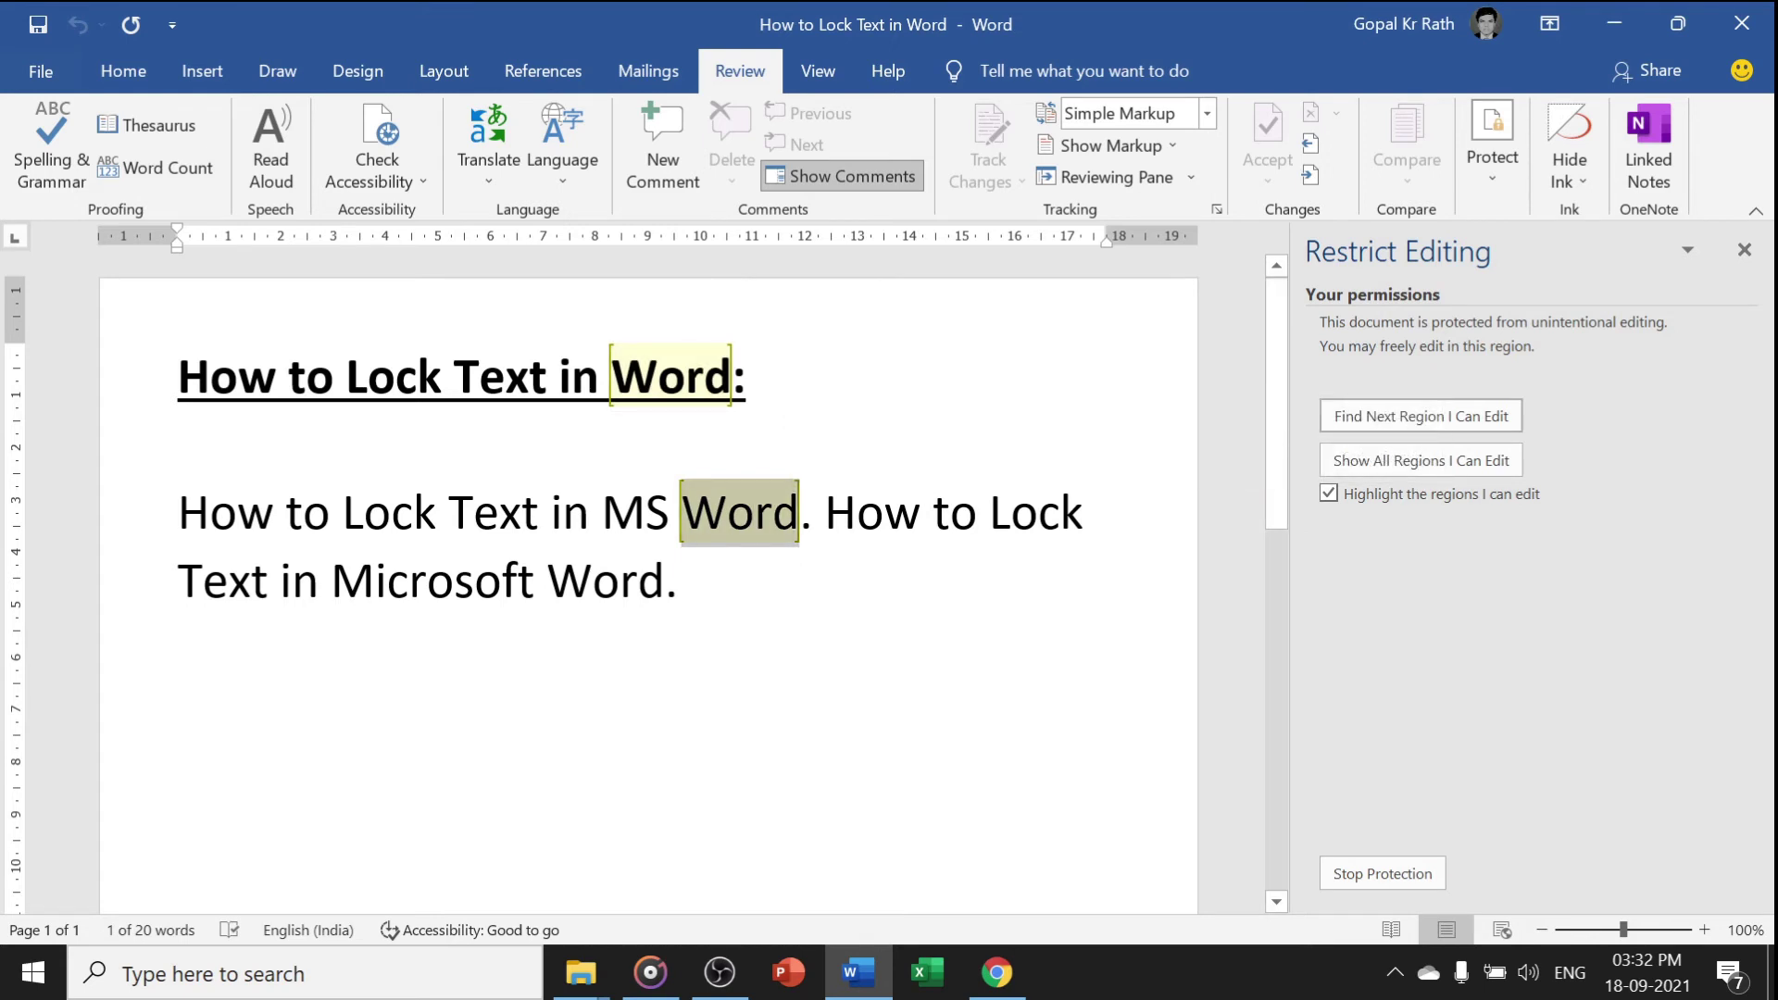
Keep editable-region highlighting on, jump to the next editable region, and show all editable regions
{"action": "left_click", "coordinate": [1329, 496]}
{"action": "left_click", "coordinate": [1328, 495]}
{"action": "left_click", "coordinate": [1327, 494]}
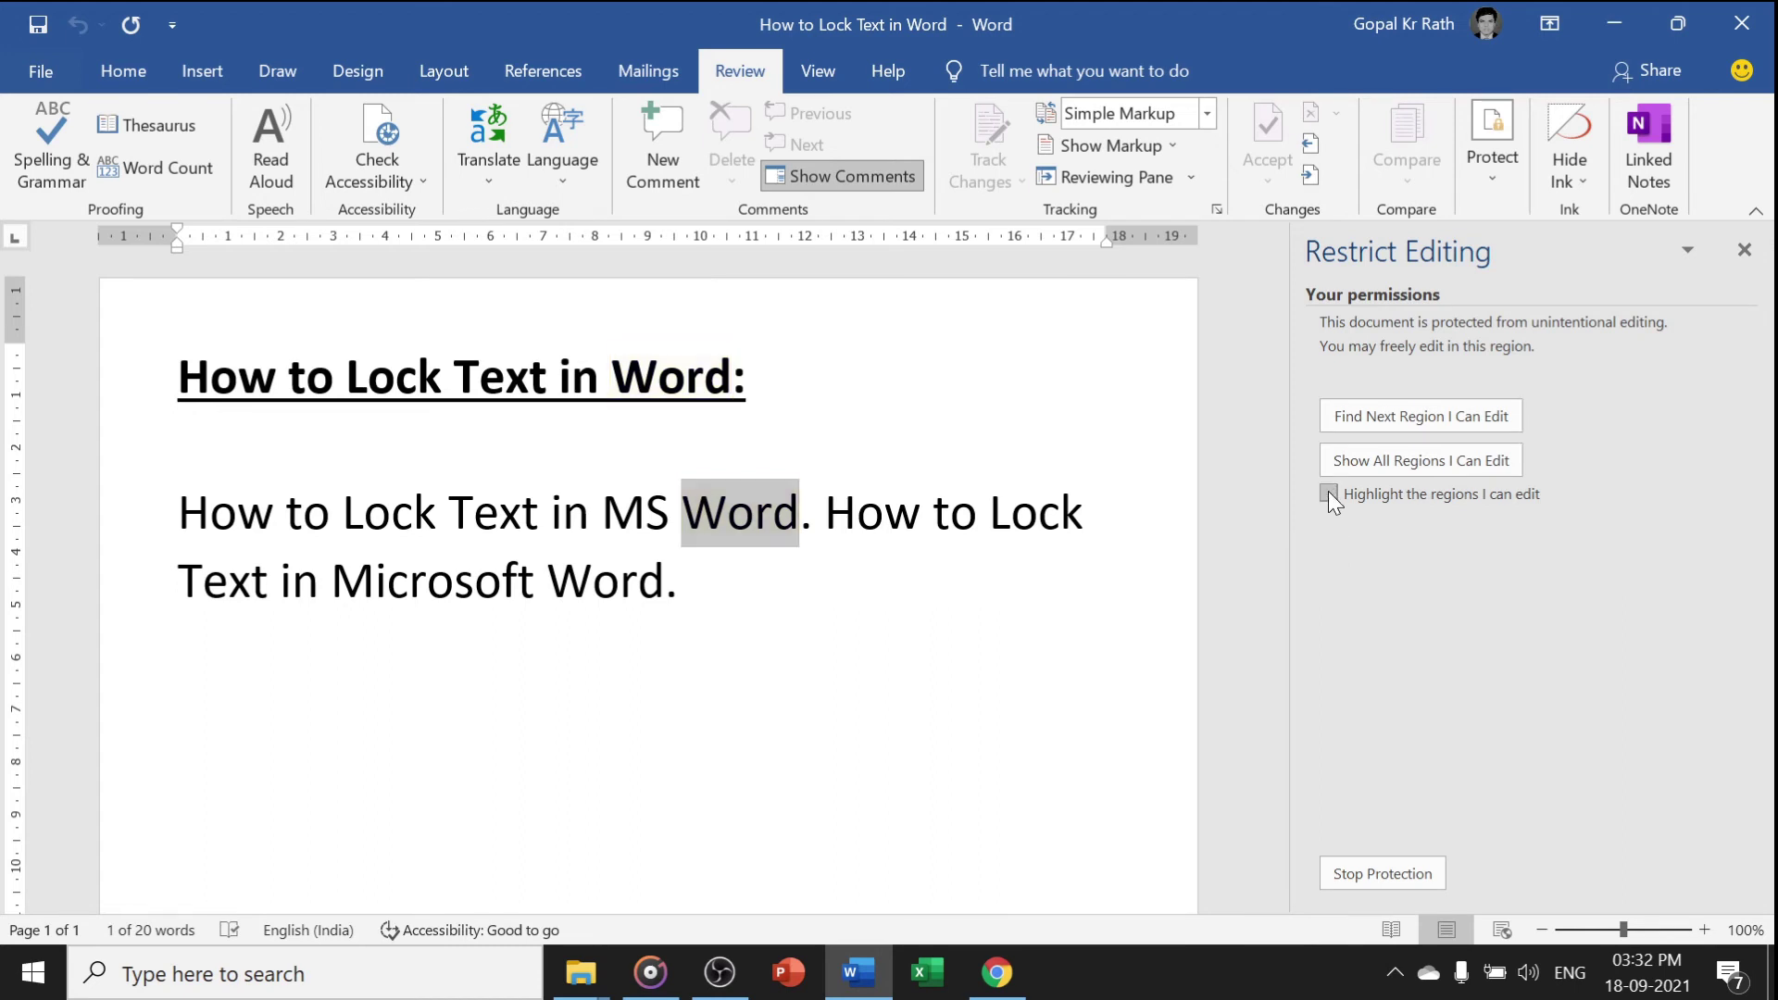
{"action": "left_click", "coordinate": [1328, 494]}
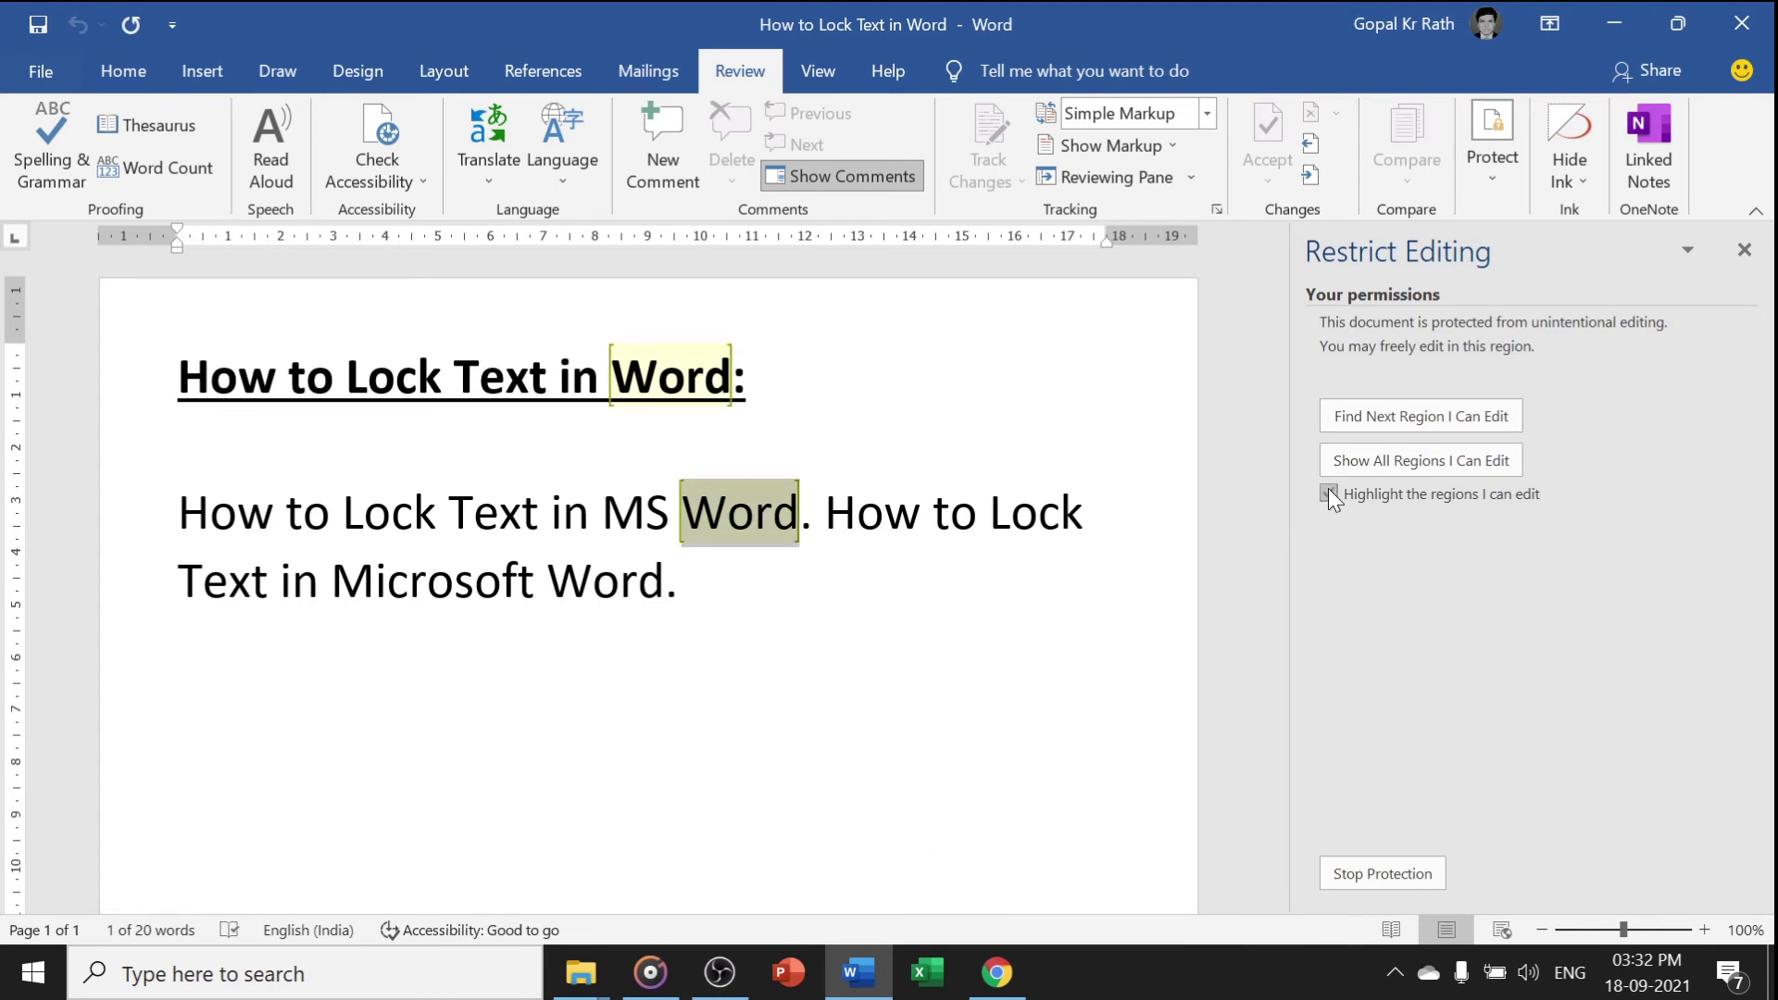
{"action": "left_click", "coordinate": [1371, 418]}
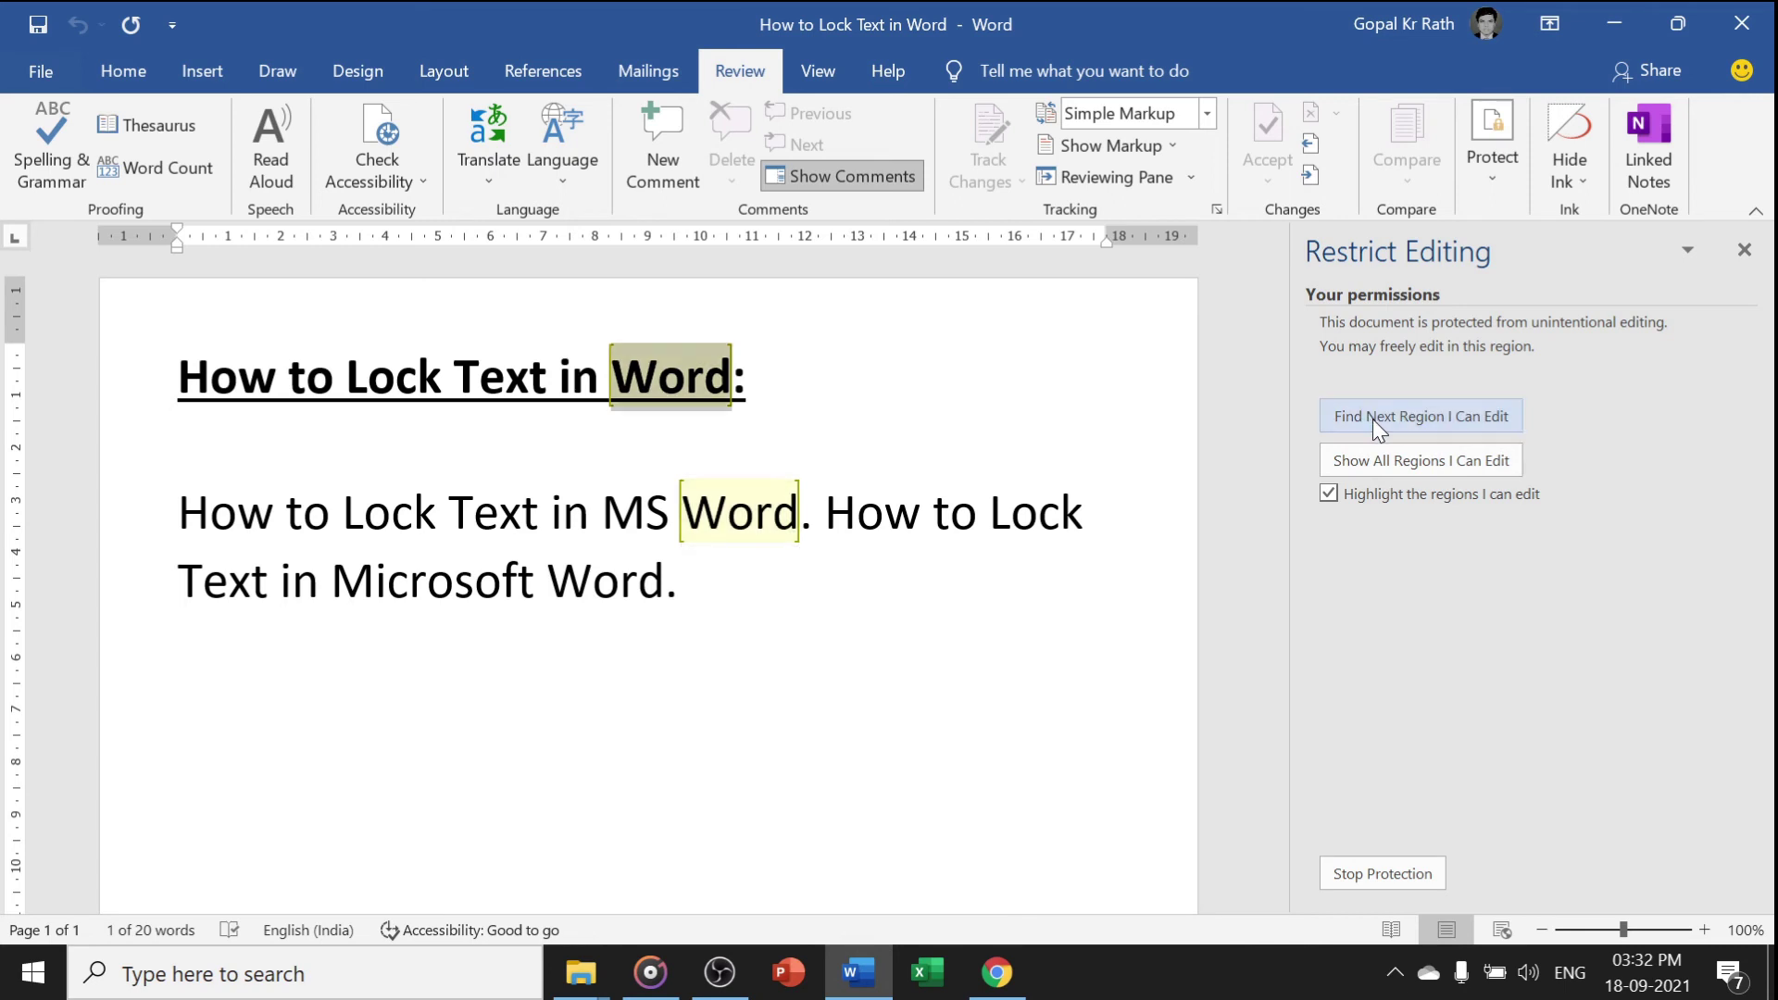
{"action": "left_click", "coordinate": [1380, 461]}
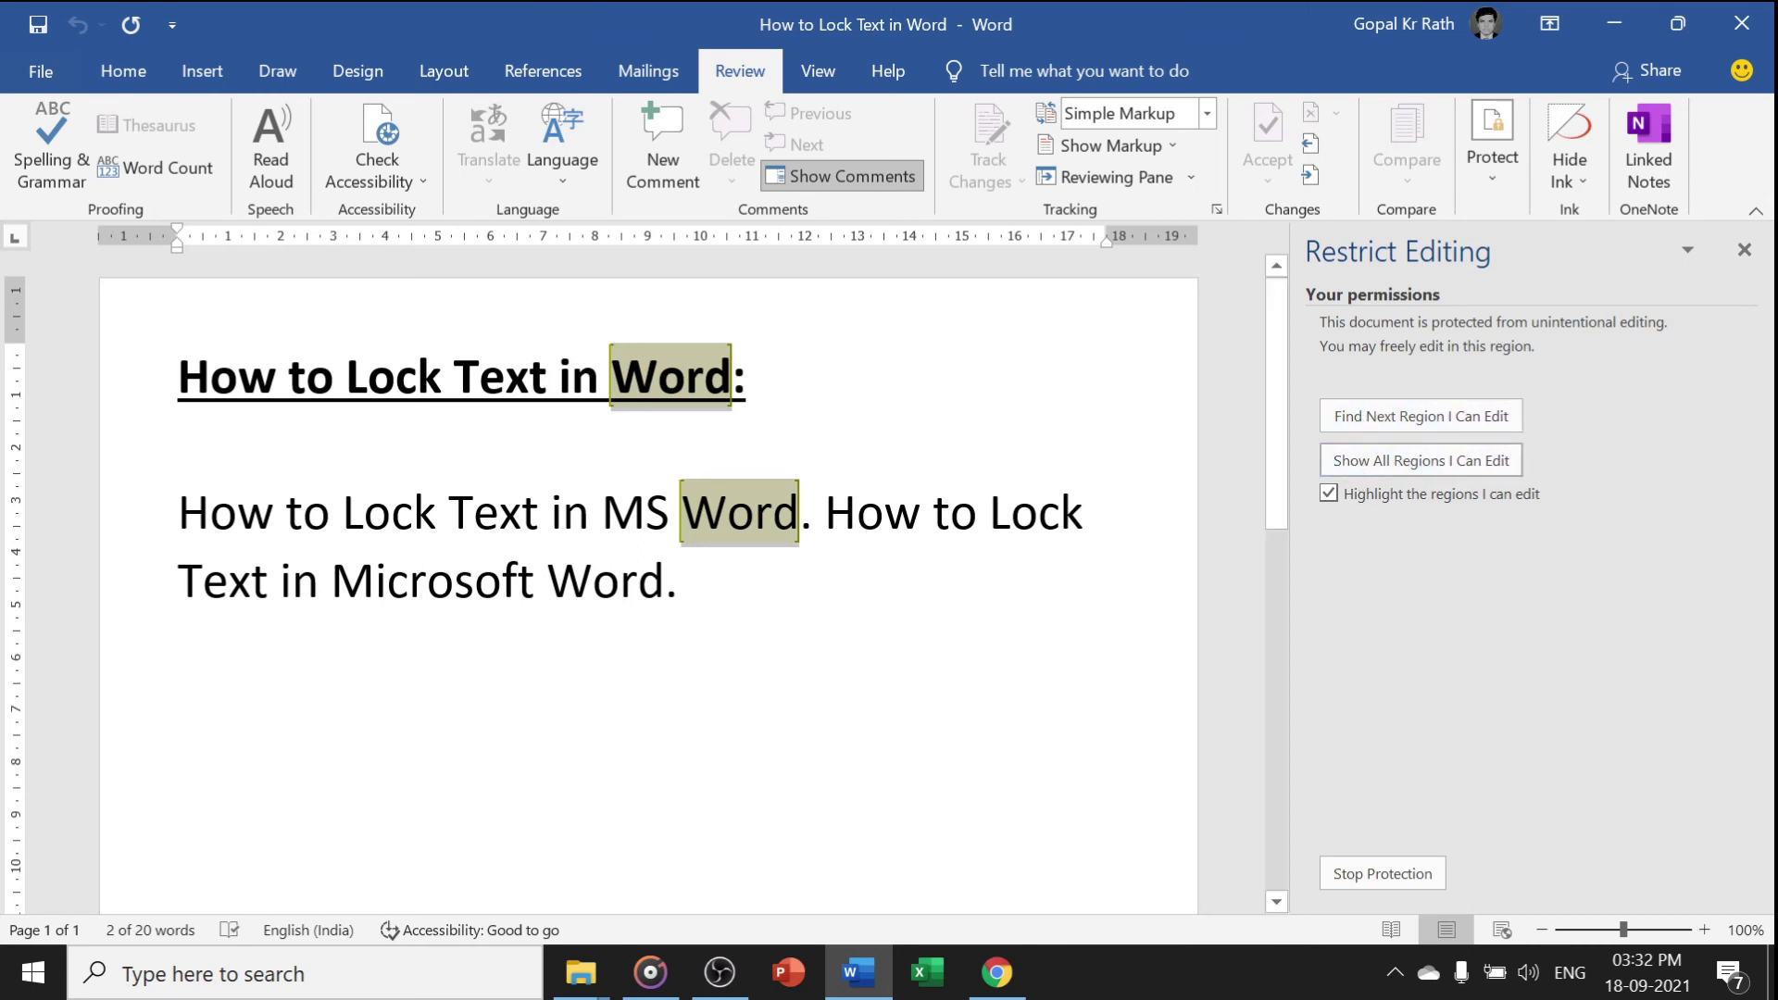
Stop protection by entering the document password in the Unprotect Document prompt
{"action": "left_click", "coordinate": [977, 512]}
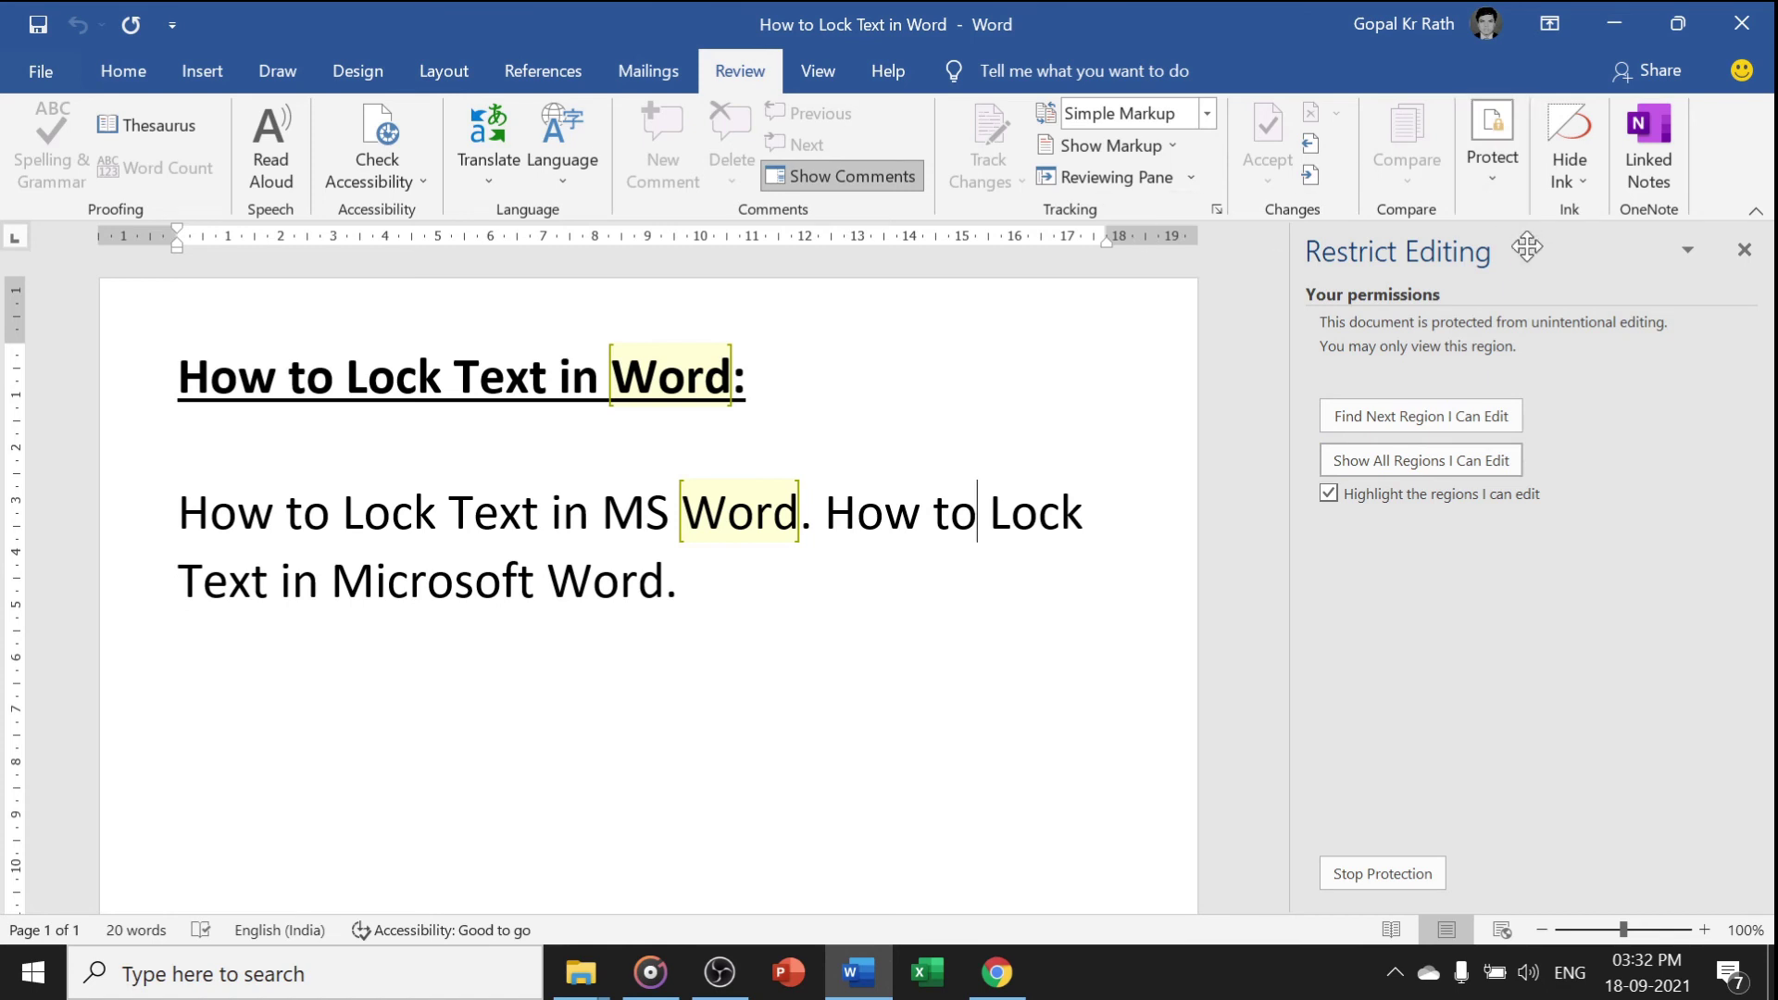
{"action": "left_click", "coordinate": [1358, 863]}
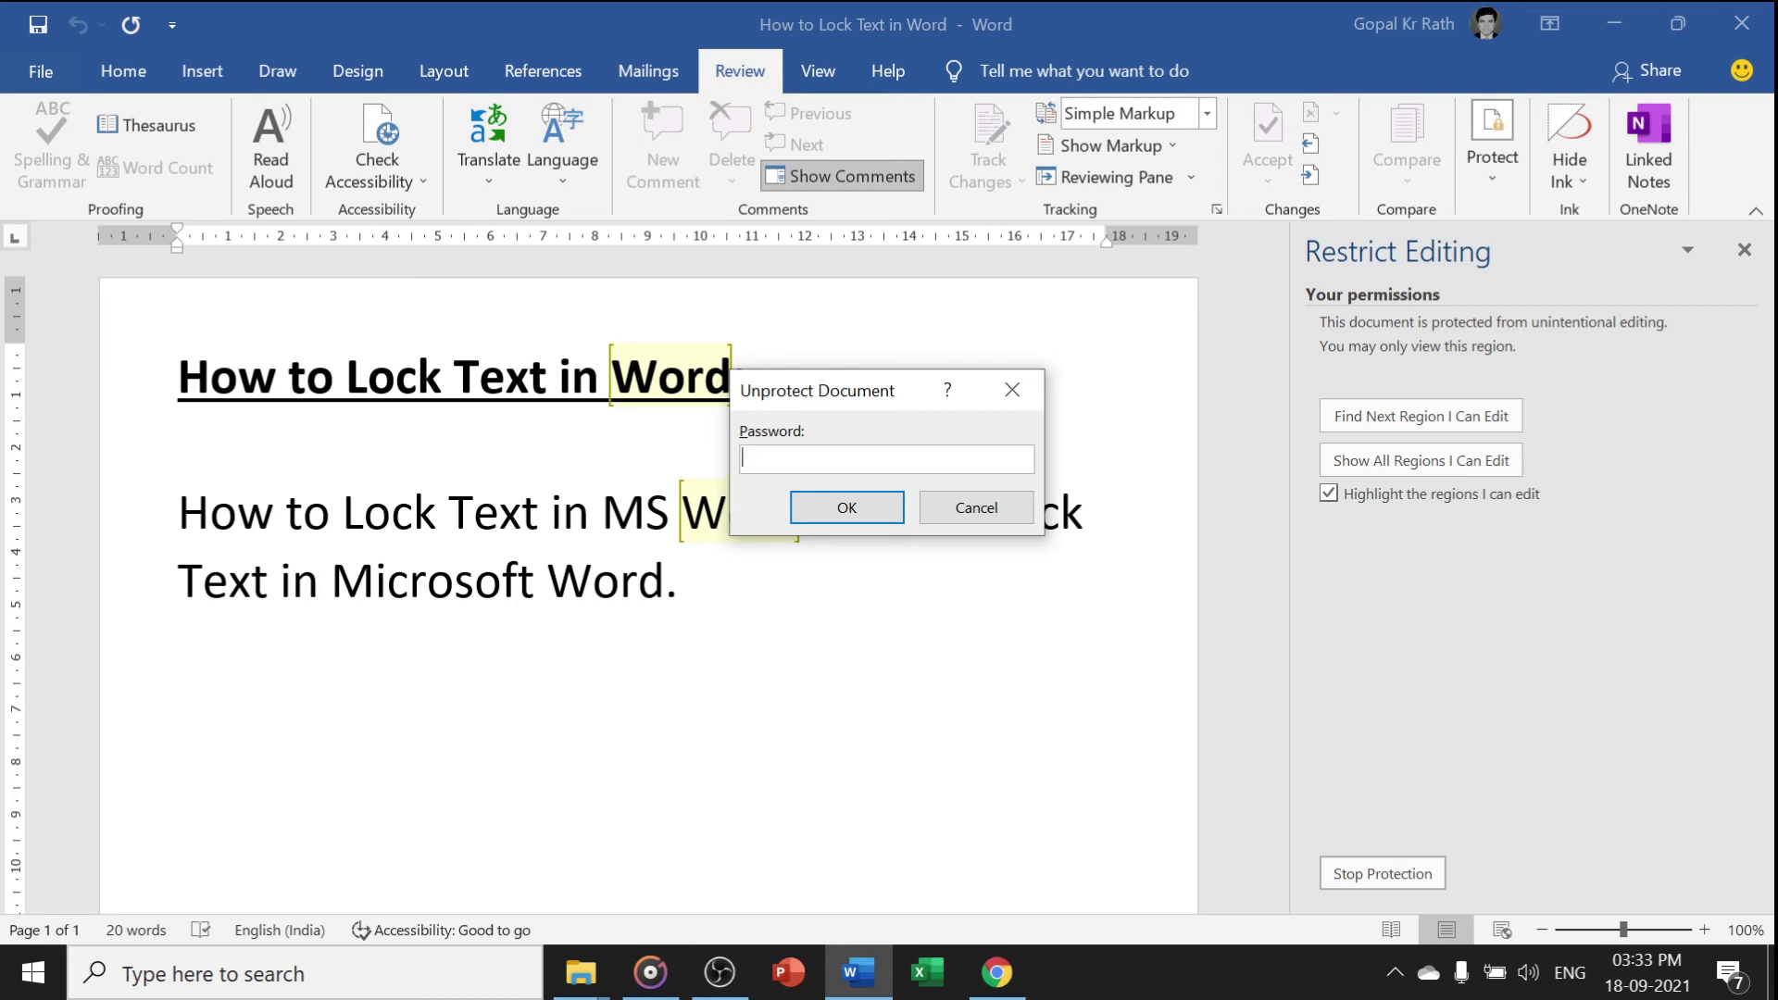
{"action": "type", "text": "123"}
{"action": "key", "text": "Return"}
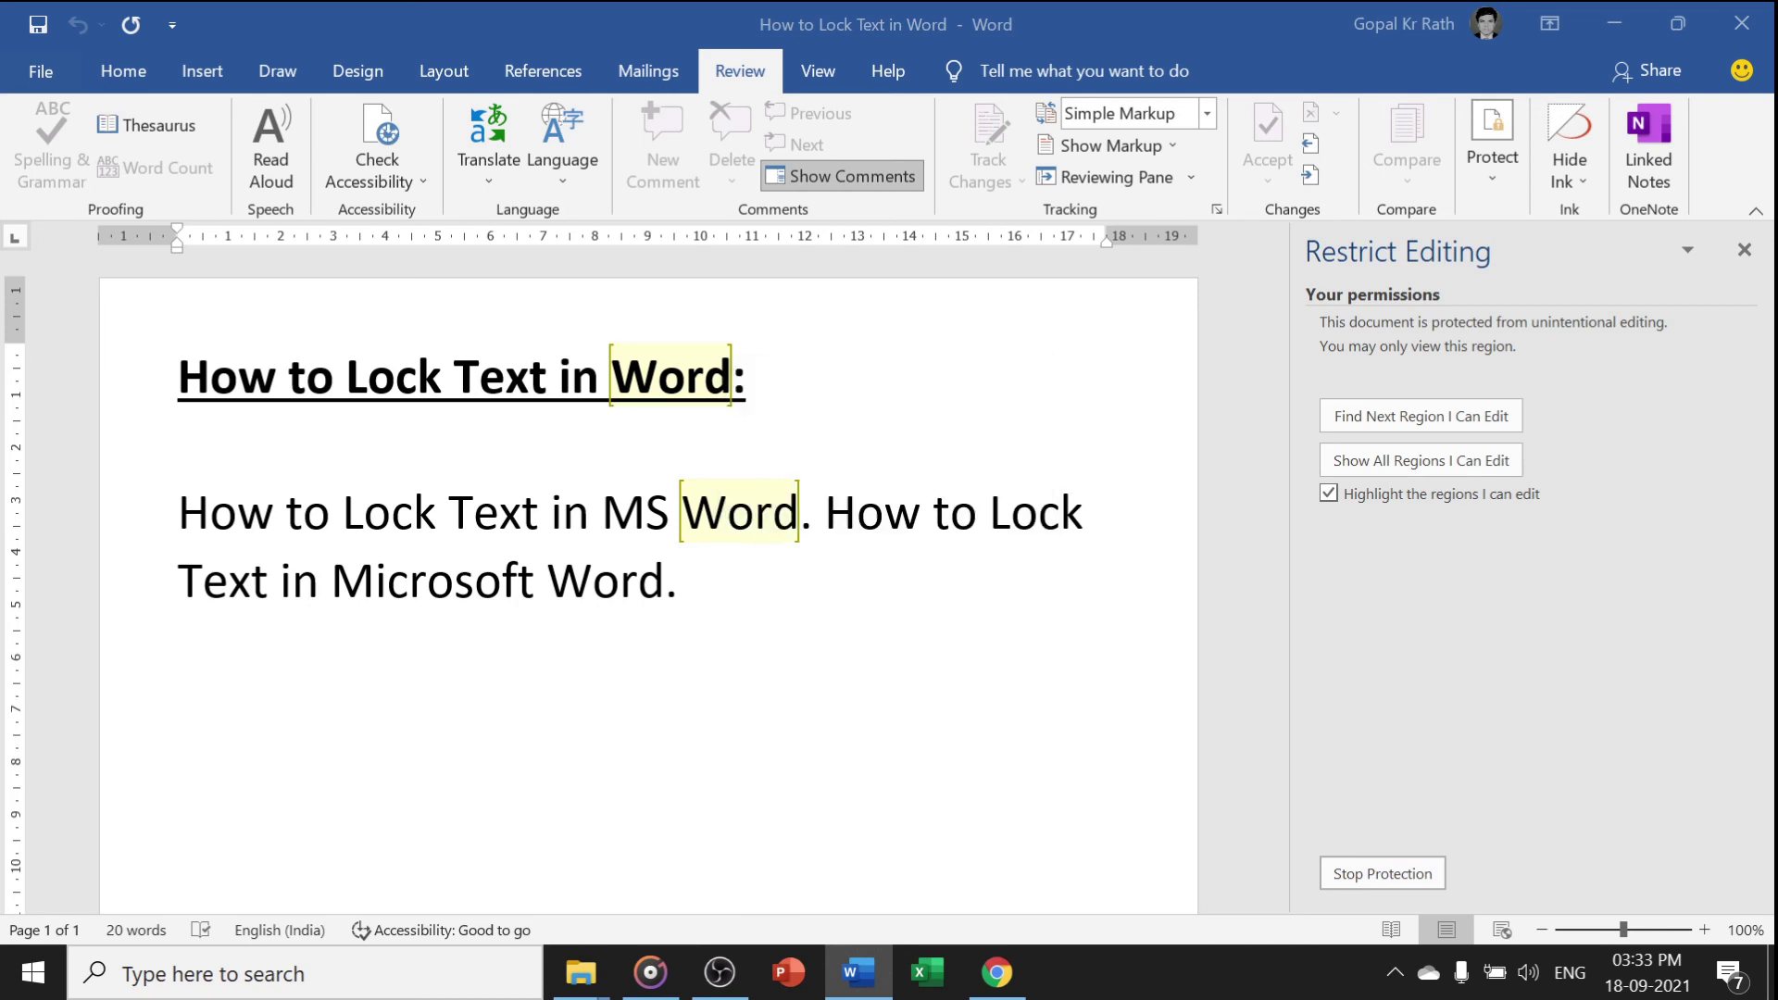